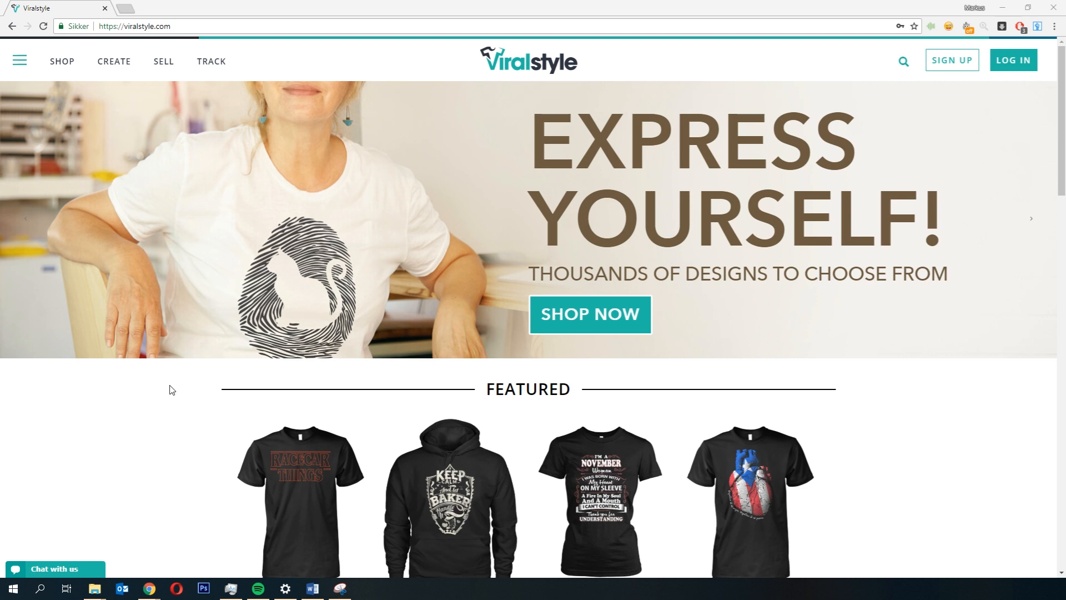
Step: Open the featured Racecar Things product and view its long-sleeve and hoodie styles
scroll(161, 357, "down", 3)
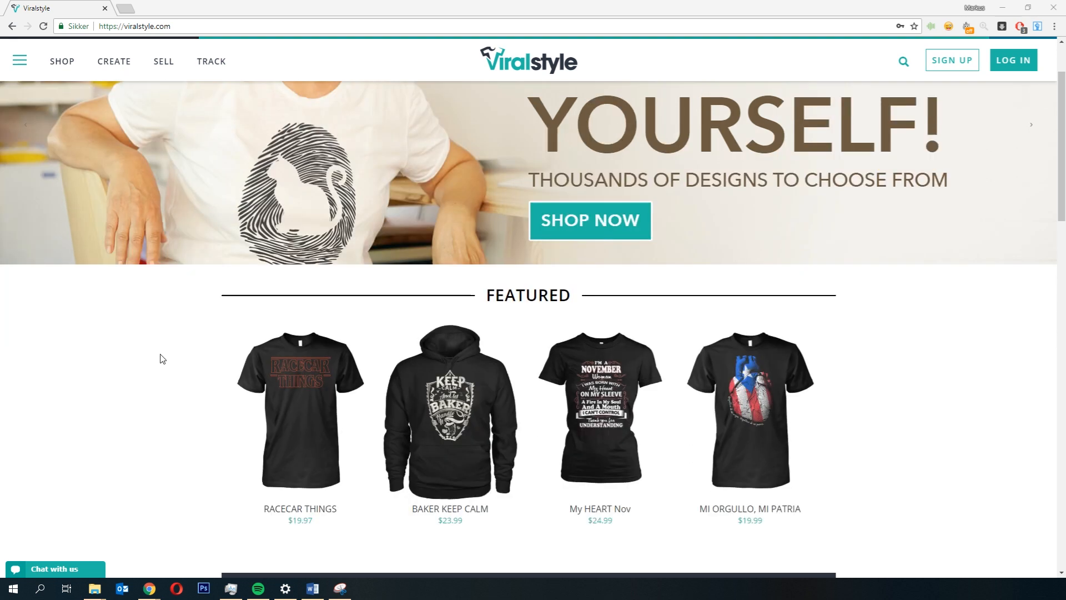
left_click(294, 317)
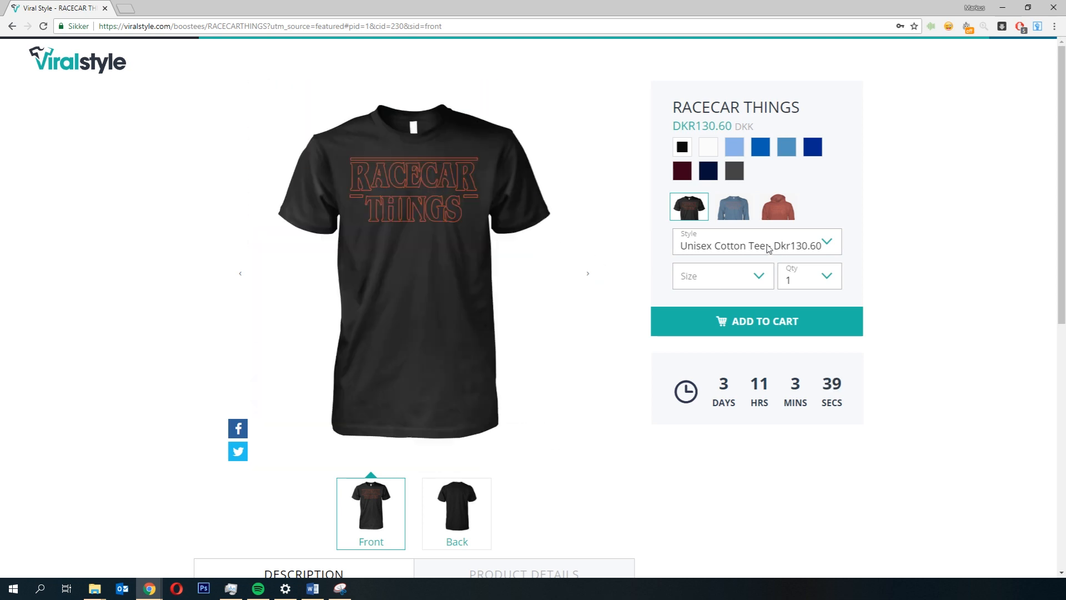
left_click(733, 207)
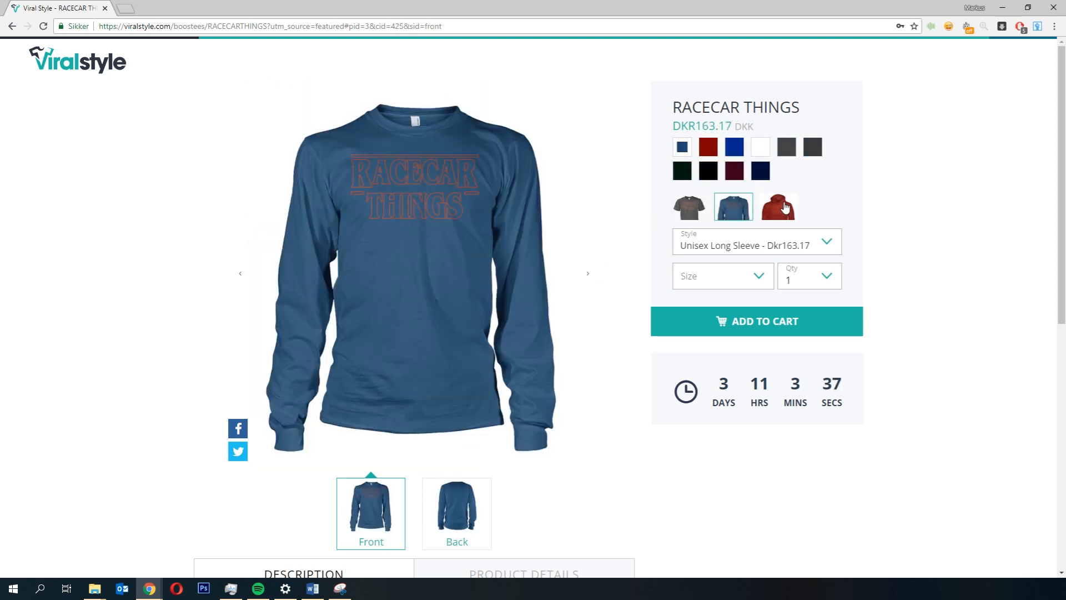
left_click(785, 208)
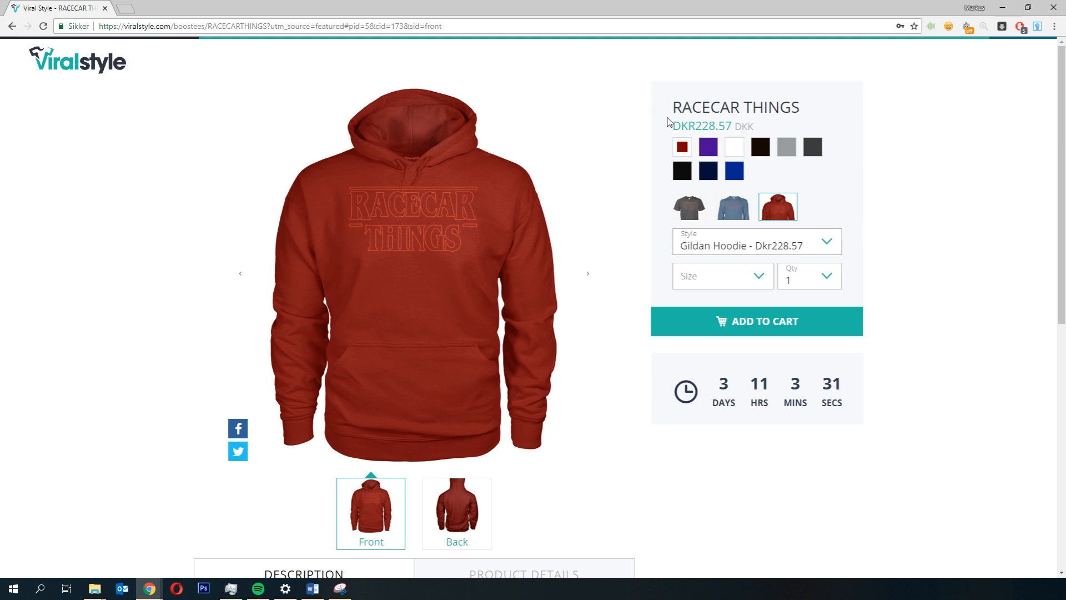
Step: Examine the hoodie's product page, style options and description
left_click_drag(673, 124, 720, 108)
left_click(765, 132)
scroll(929, 171, "down", 2)
left_click_drag(661, 267, 988, 338)
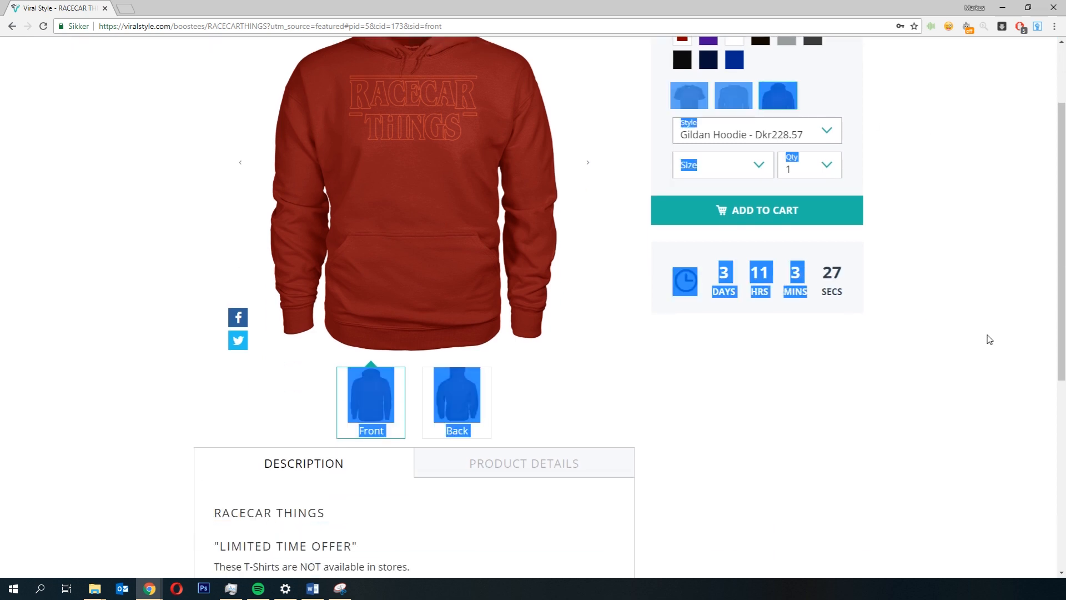
scroll(928, 321, "down", 3)
left_click(130, 291)
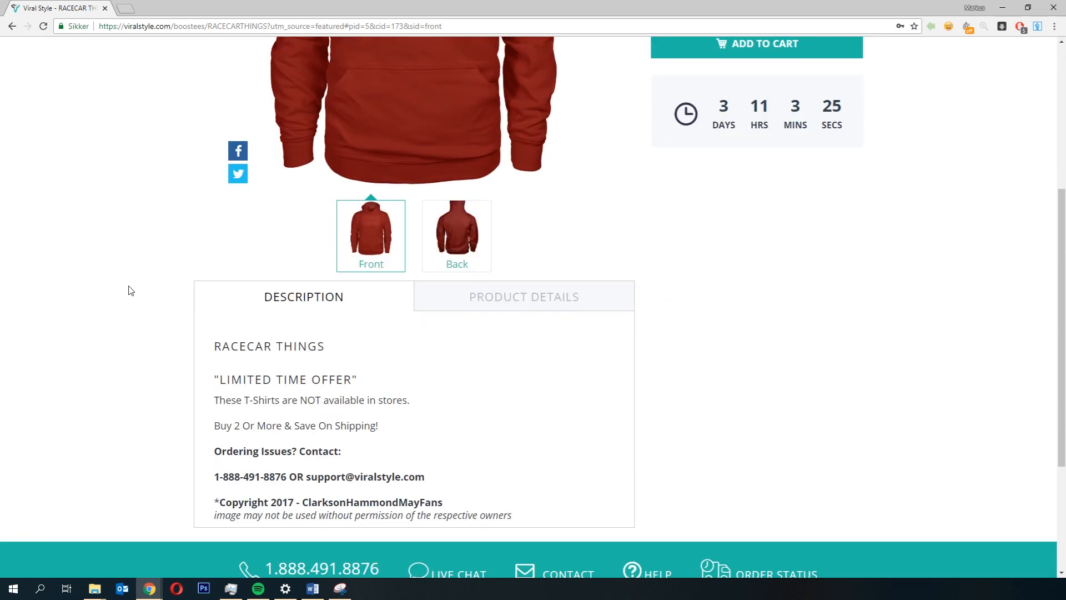
scroll(129, 291, "down", 3)
scroll(130, 291, "up", 1)
left_click_drag(235, 248, 633, 374)
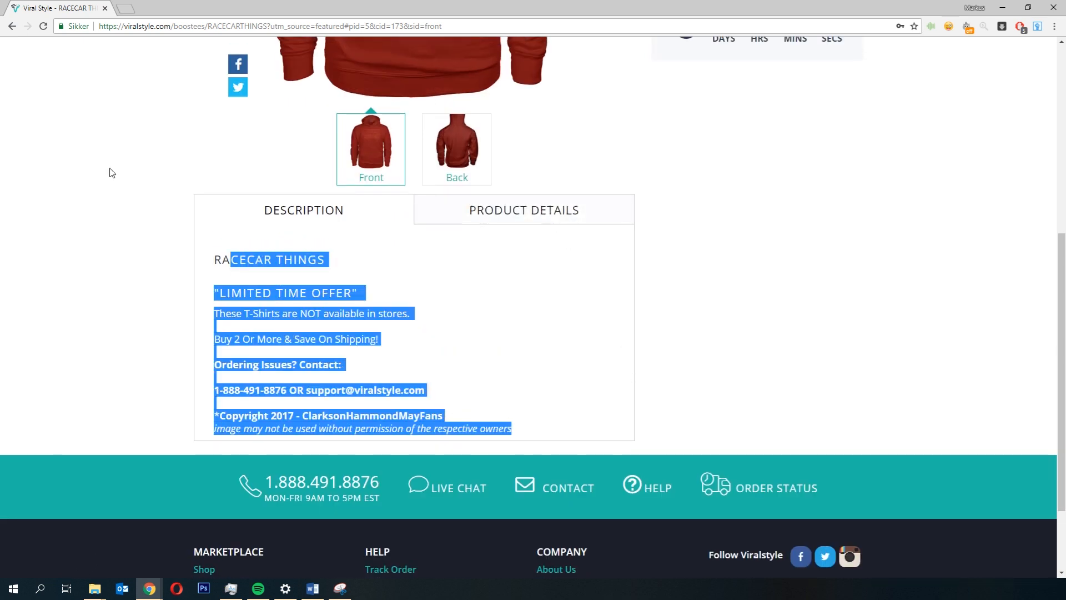
scroll(86, 138, "up", 7)
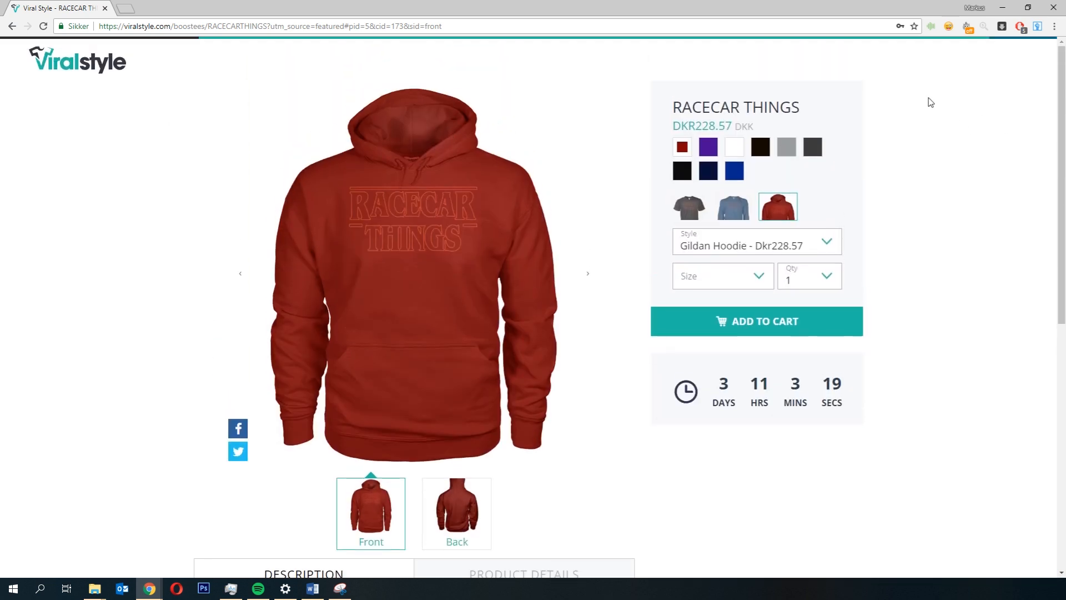
Step: Return to the homepage and paste the account e-mail into the Create Account form
left_click(62, 71)
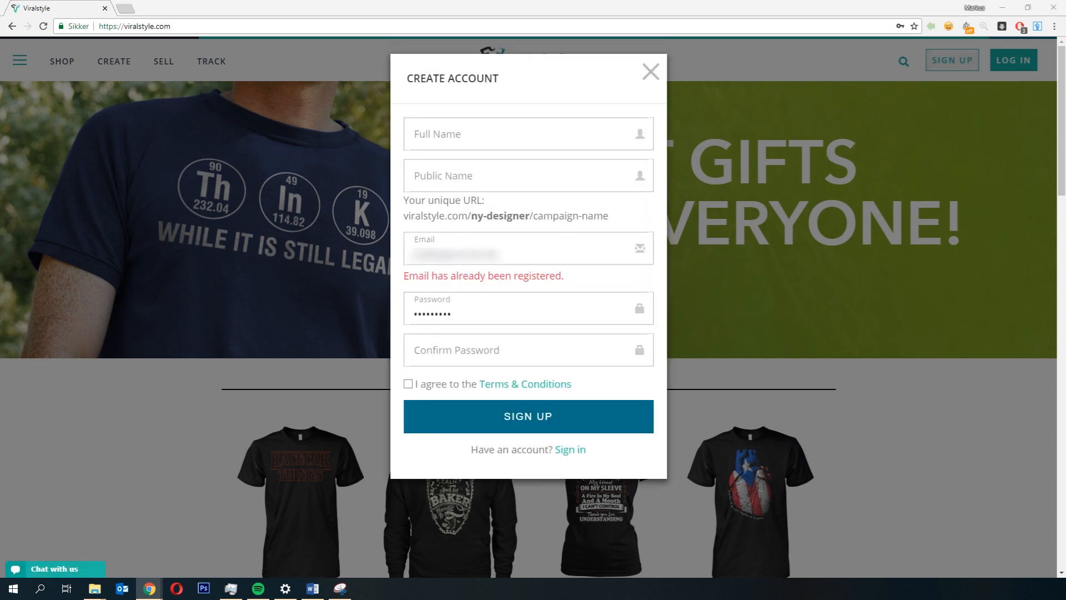
left_click_drag(501, 254, 373, 260)
key("ctrl+v")
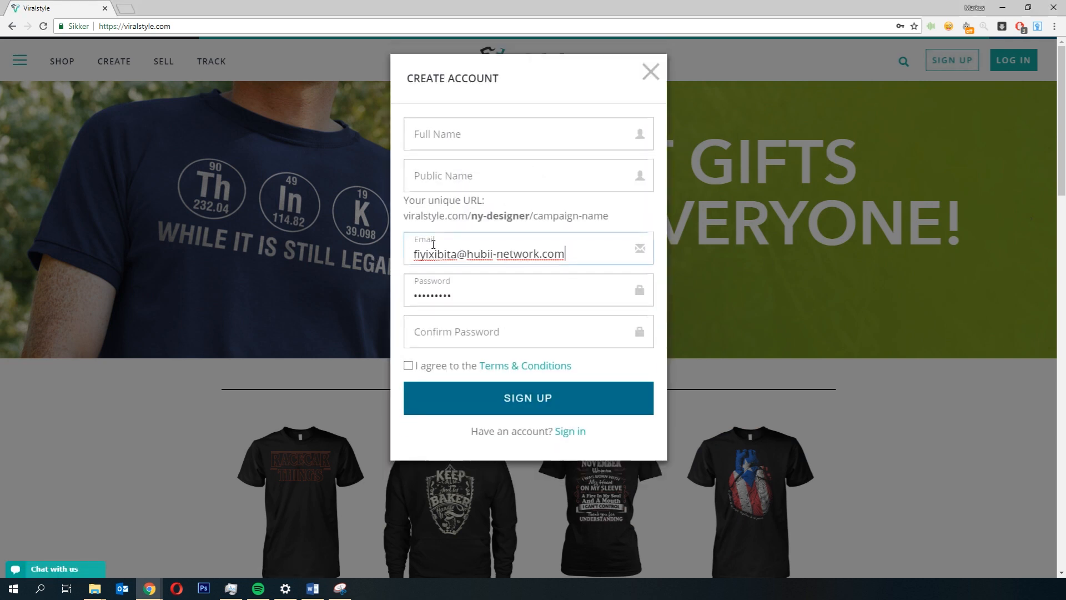
Step: Enter the user's full name in the sign-up form
left_click(485, 142)
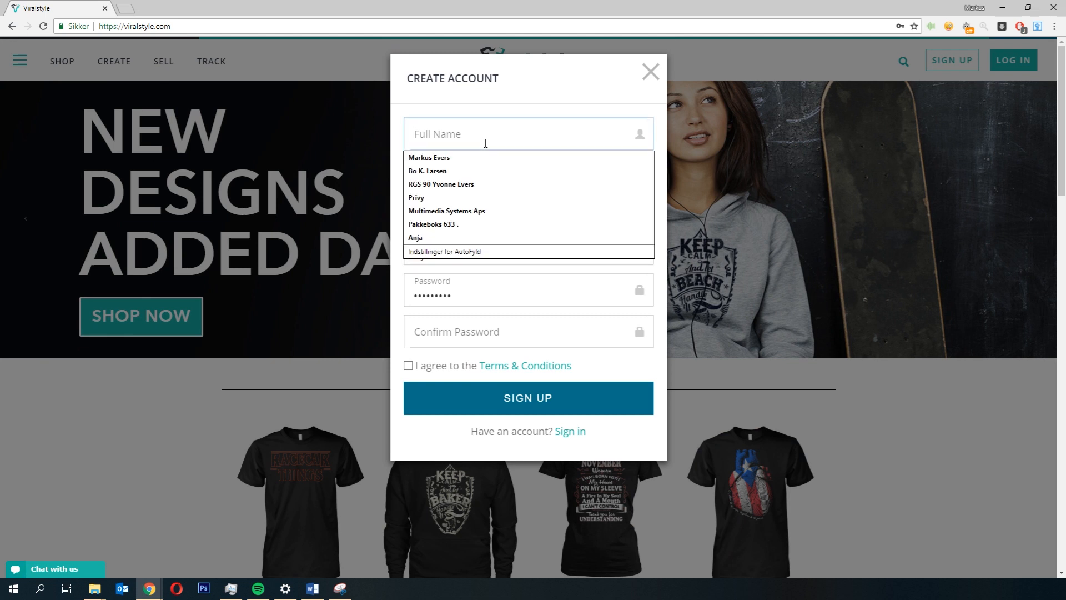
type("Markus Evers")
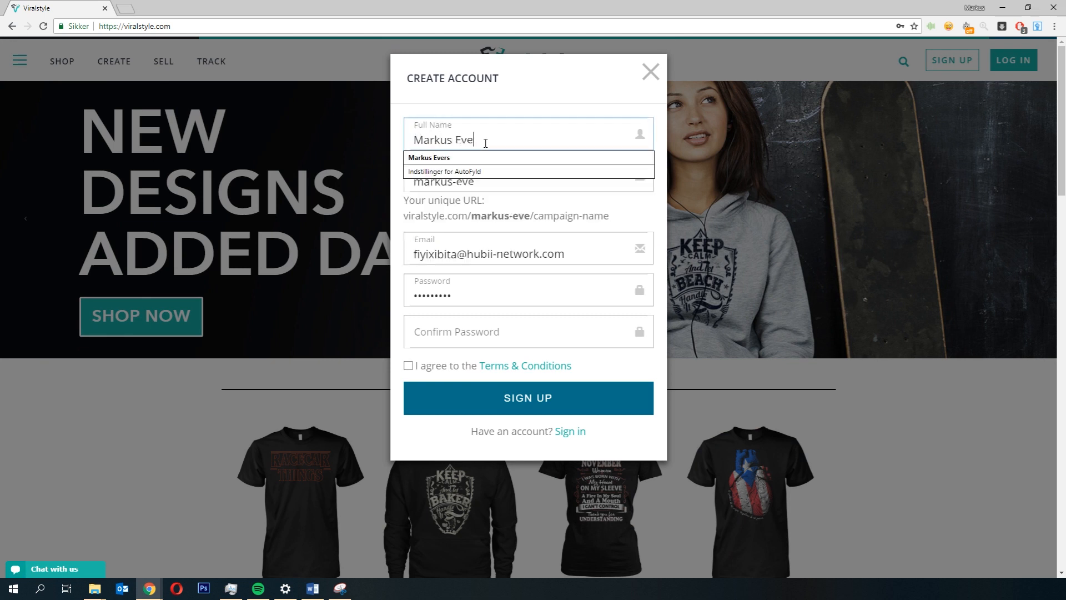
key("Tab")
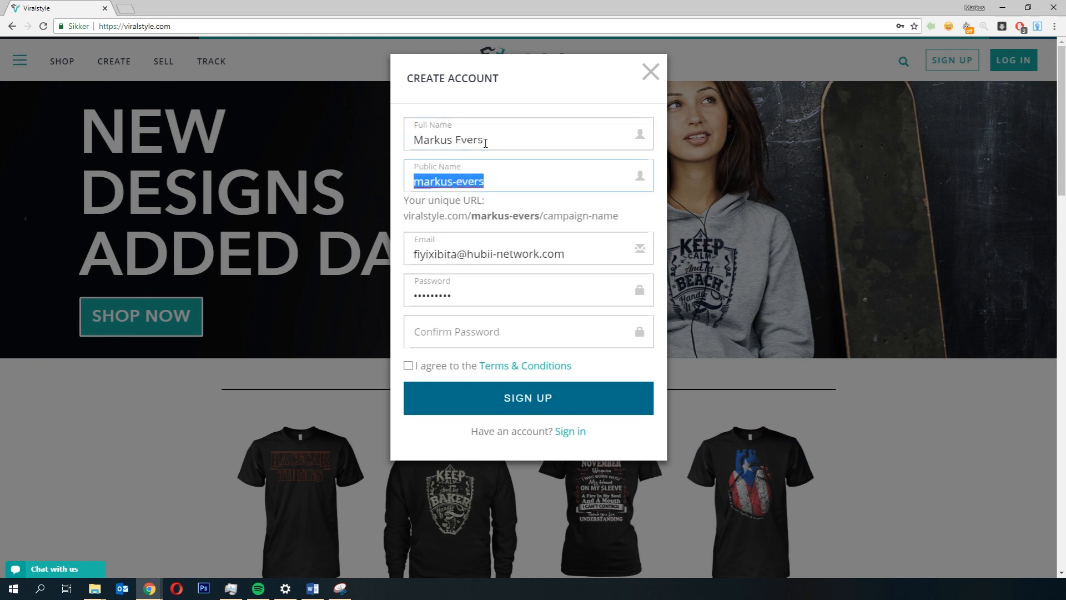
Step: Replace the suggested public name with a custom public name for the store URL
key("Tab")
left_click_drag(504, 175, 388, 182)
key("BackSpace")
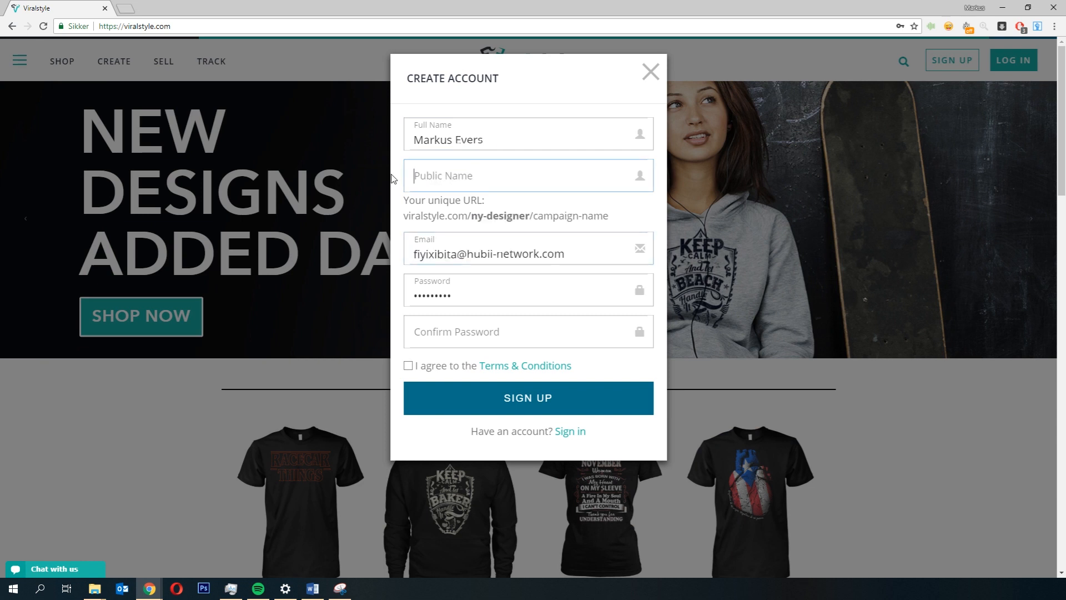
type("markusthecr")
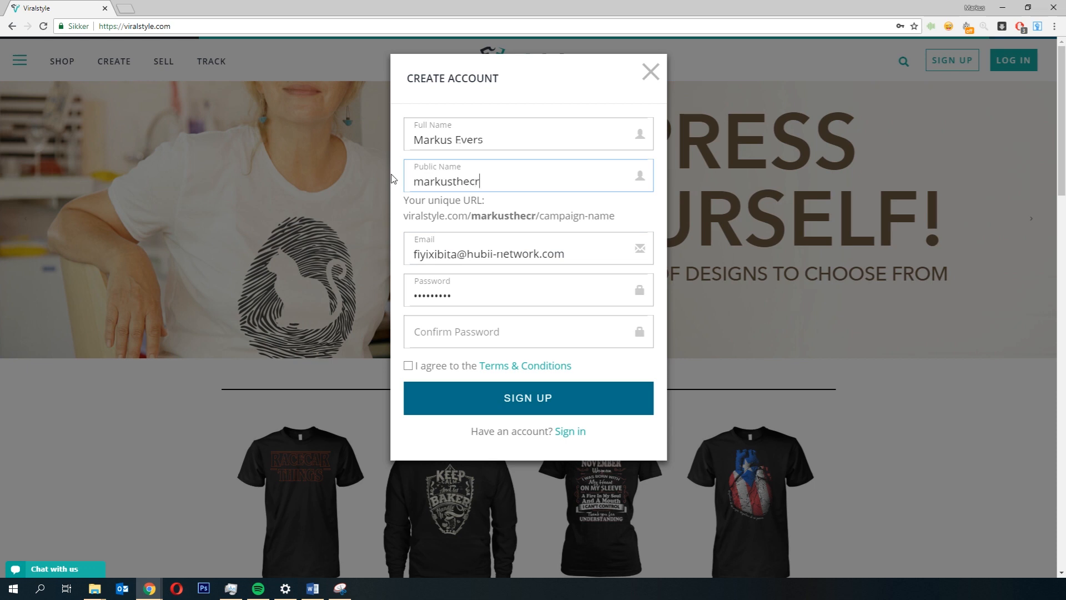
type("azydesigner")
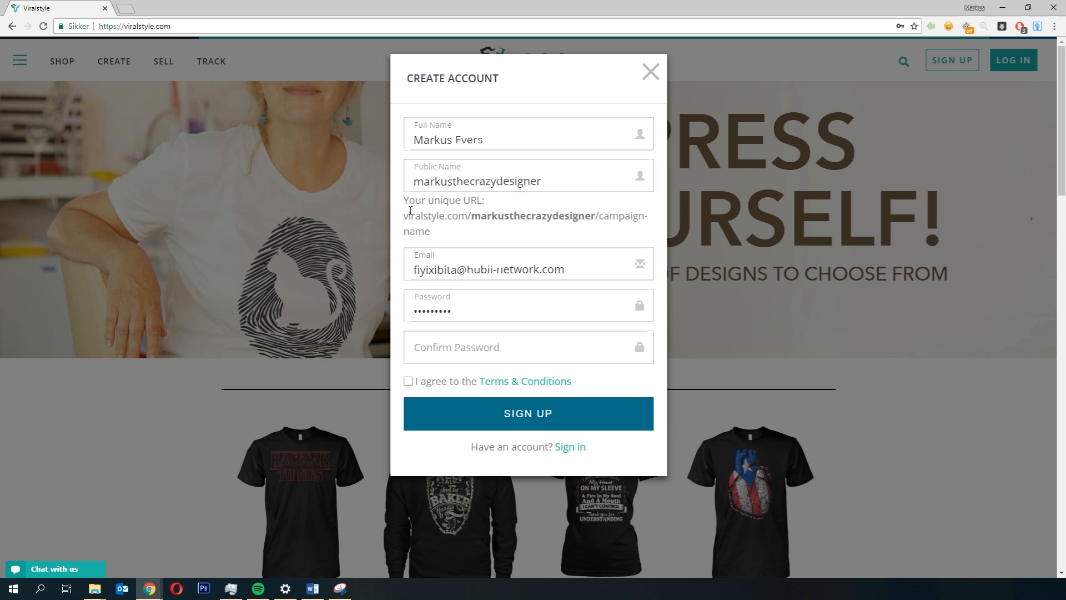
left_click_drag(403, 215, 636, 221)
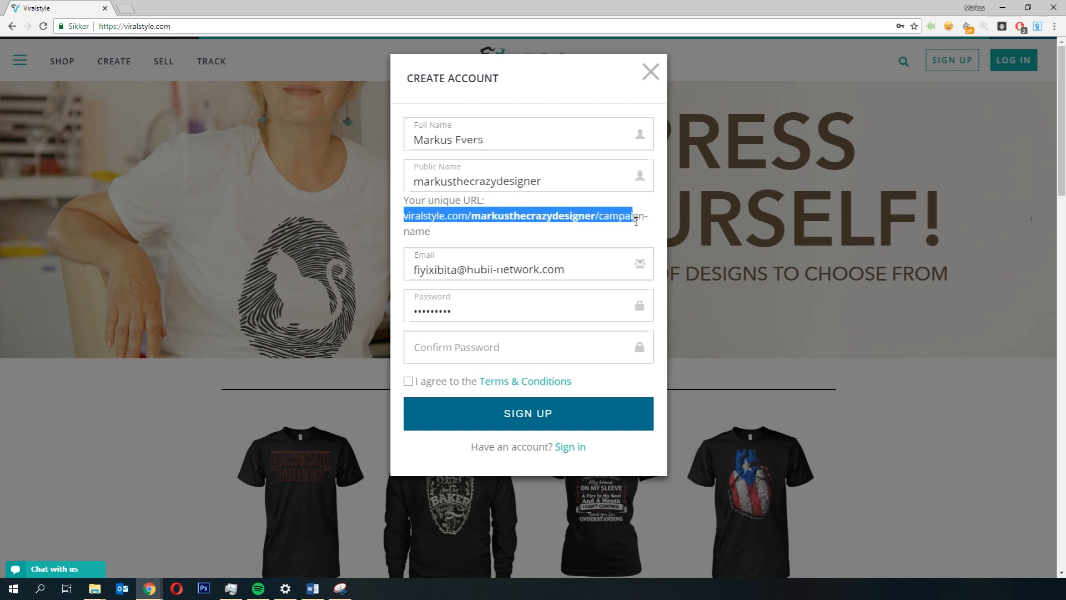
left_click(527, 212)
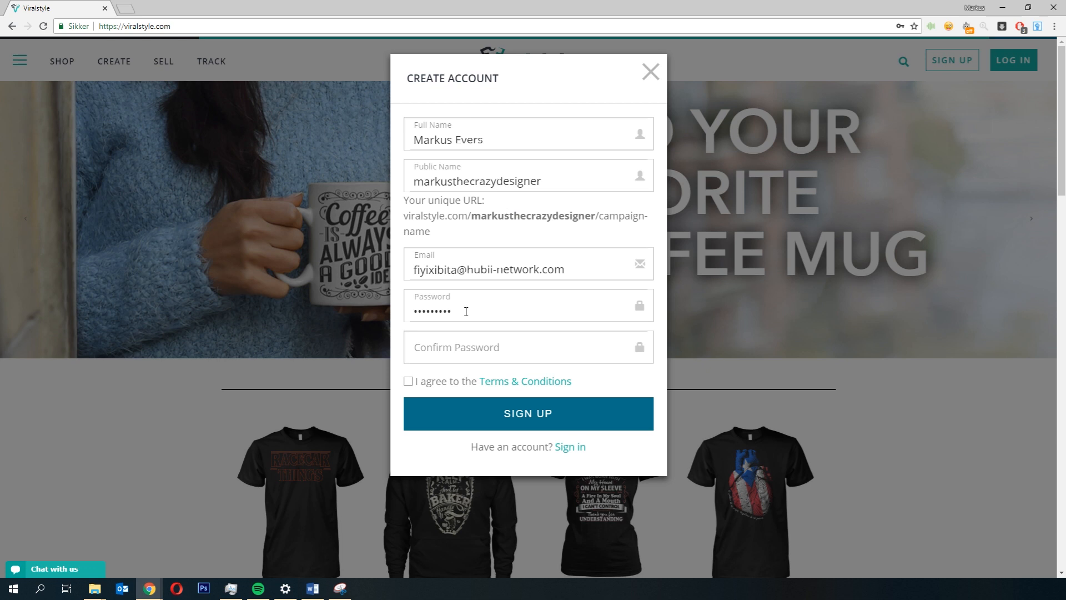
Step: Enter the account password in the sign-up form
left_click_drag(467, 310, 297, 302)
type("••••••••••")
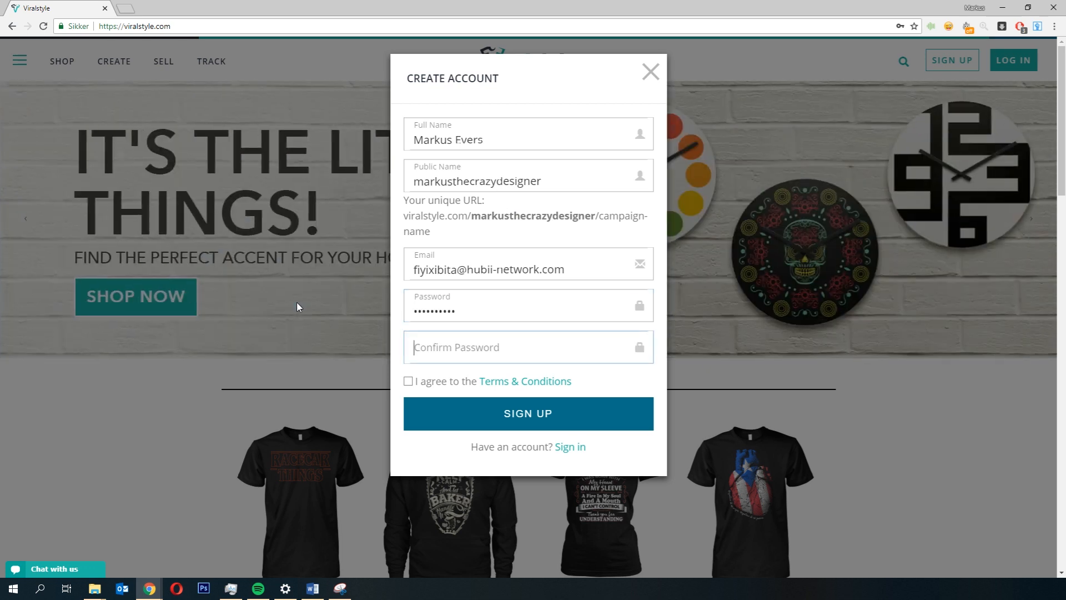
Step: Confirm the account password, agree to the Terms & Conditions and submit the sign-up
key("Tab")
type("••••••••••")
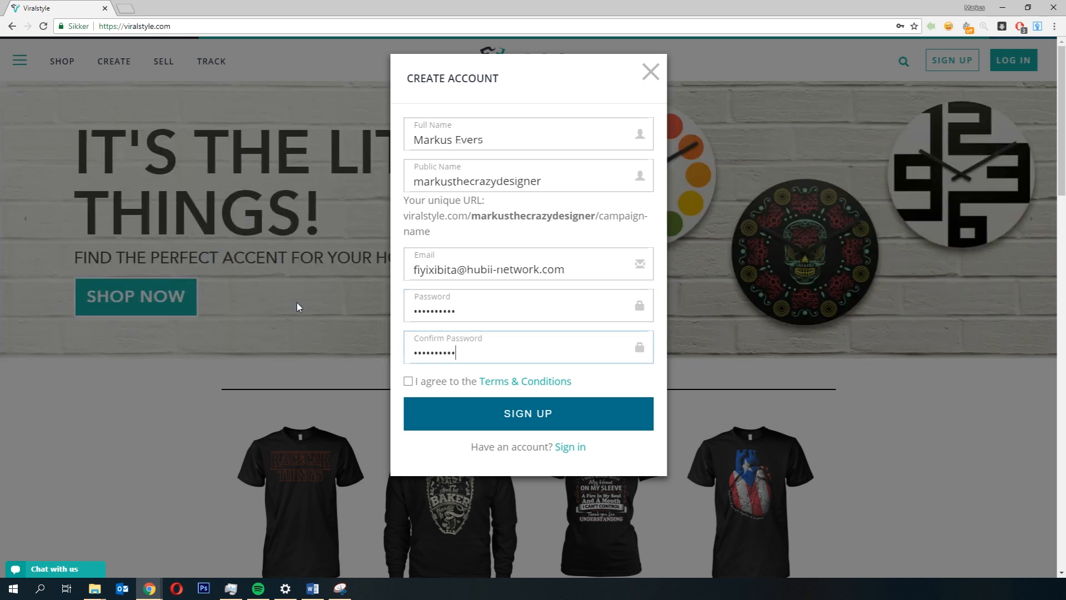
left_click(408, 381)
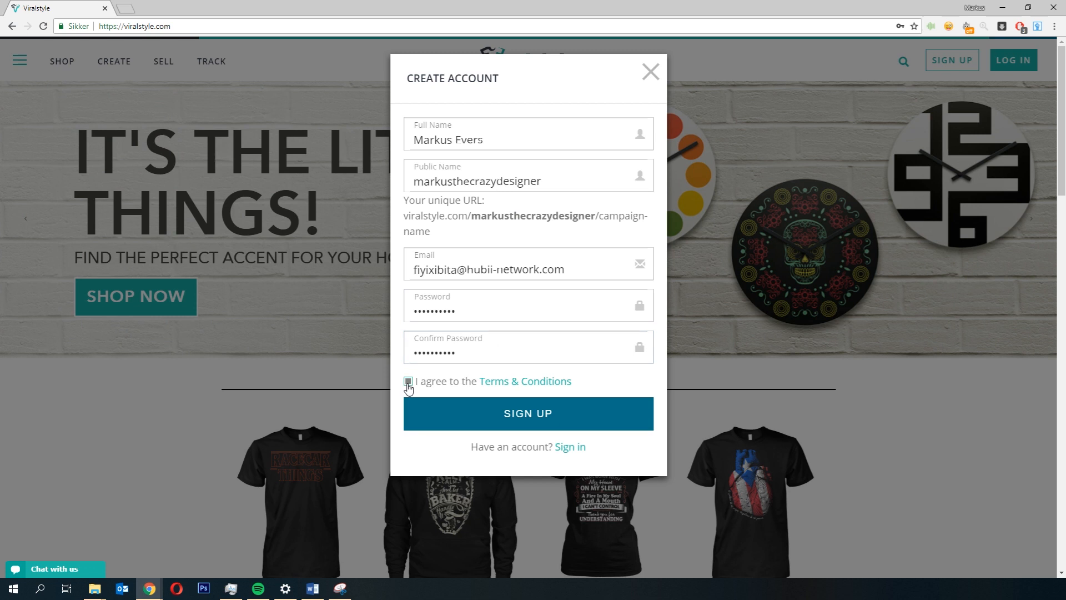
left_click(512, 421)
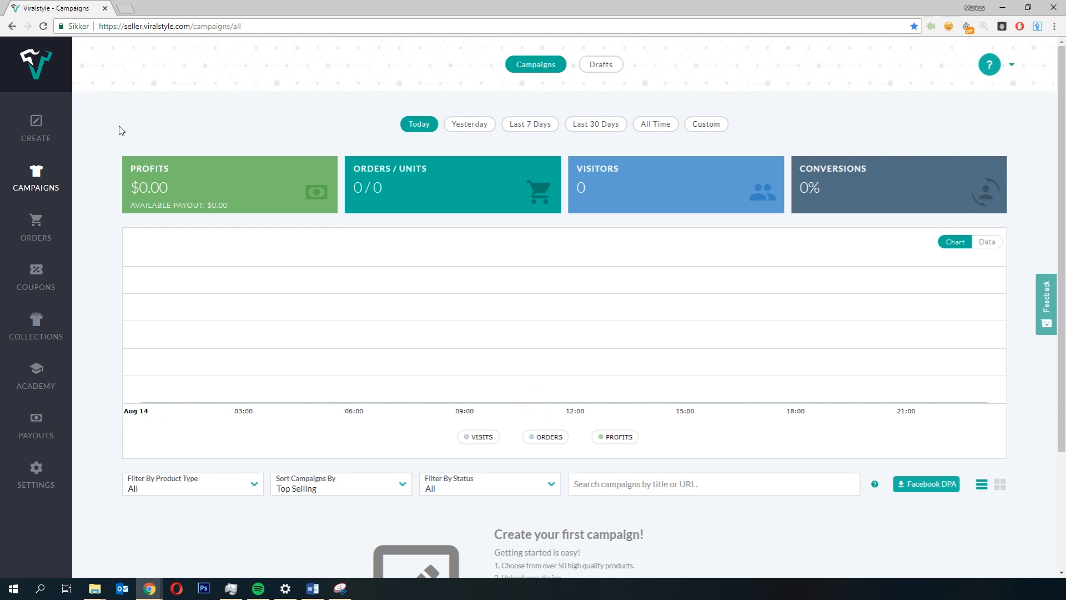
Step: Examine the seller campaigns dashboard and its statistics
scroll(119, 130, "down", 3)
scroll(127, 139, "up", 3)
left_click_drag(173, 190, 131, 190)
left_click(194, 137)
left_click(173, 111)
double_click(356, 187)
double_click(378, 188)
left_click_drag(599, 186, 572, 194)
left_click(821, 189)
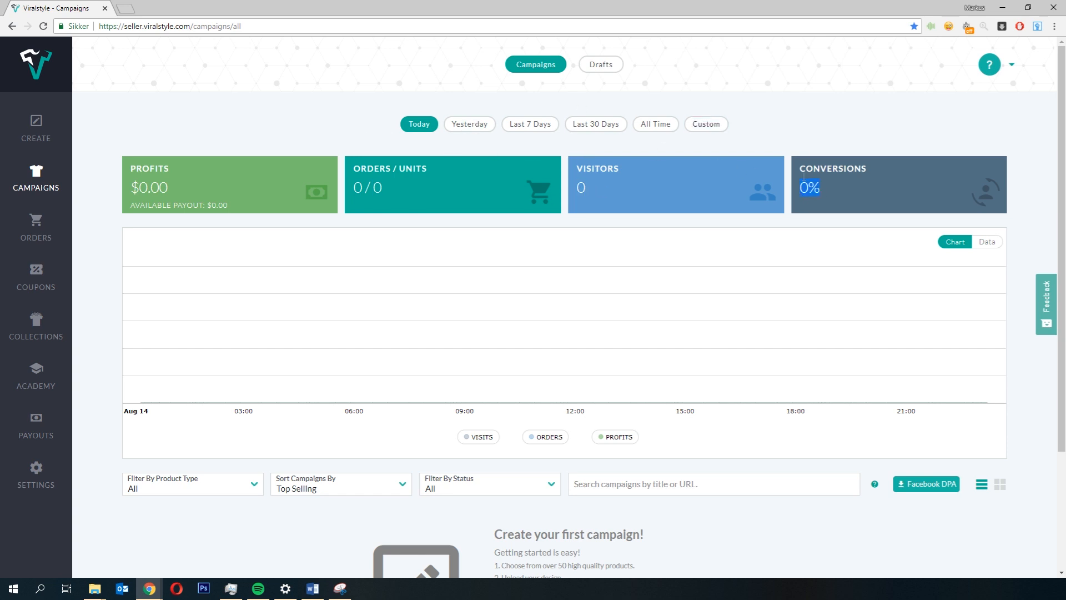
left_click(820, 126)
scroll(348, 254, "down", 2)
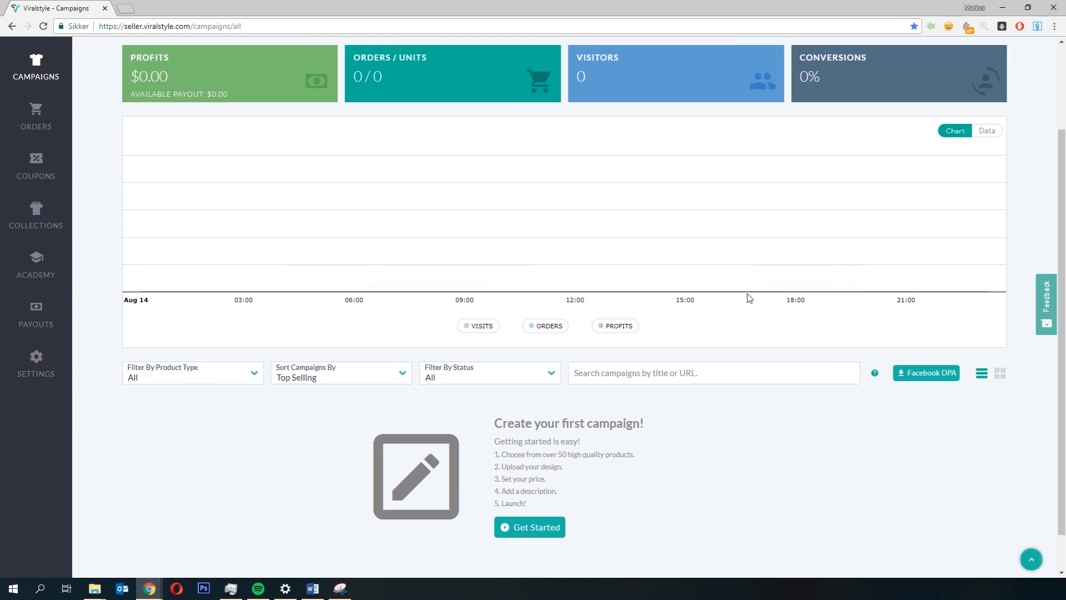
scroll(250, 430, "down", 1)
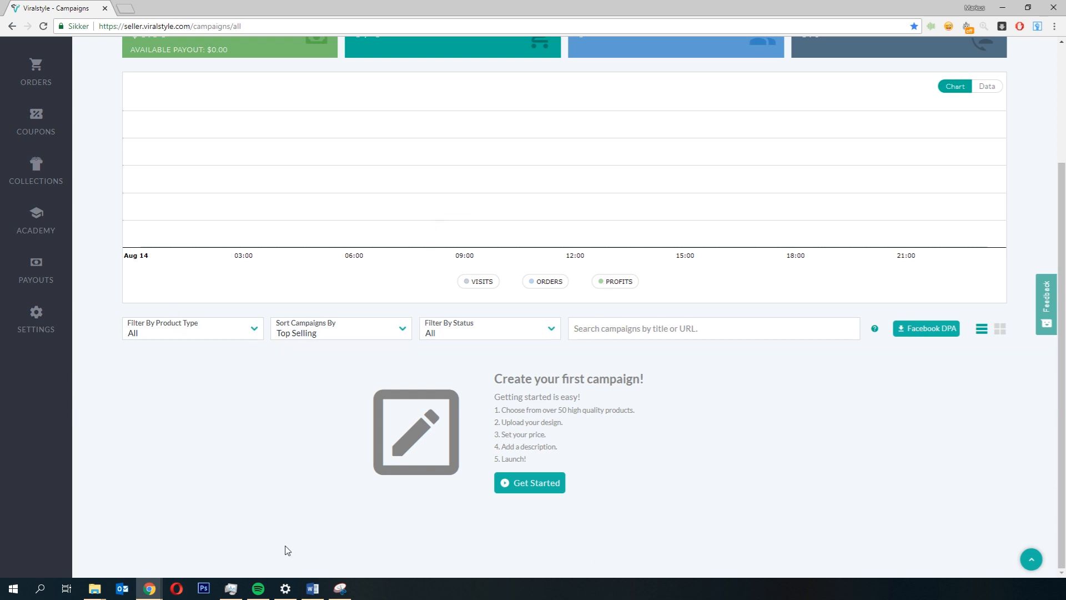
scroll(742, 331, "up", 3)
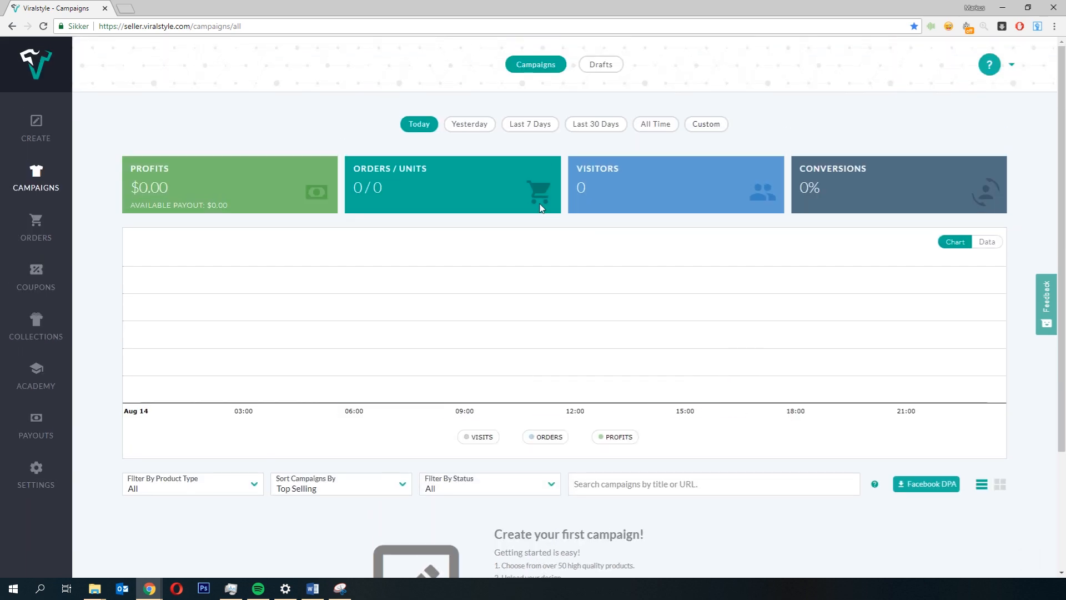
Step: Switch the statistics period to Yesterday and view the Drafts and Campaigns lists
left_click(478, 127)
left_click(532, 124)
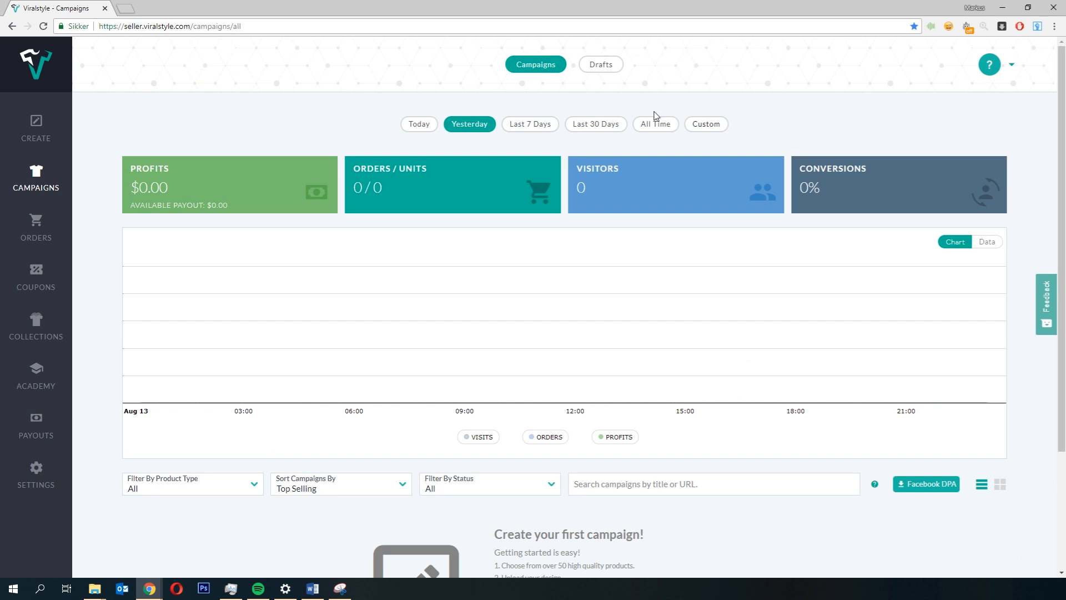
left_click(590, 67)
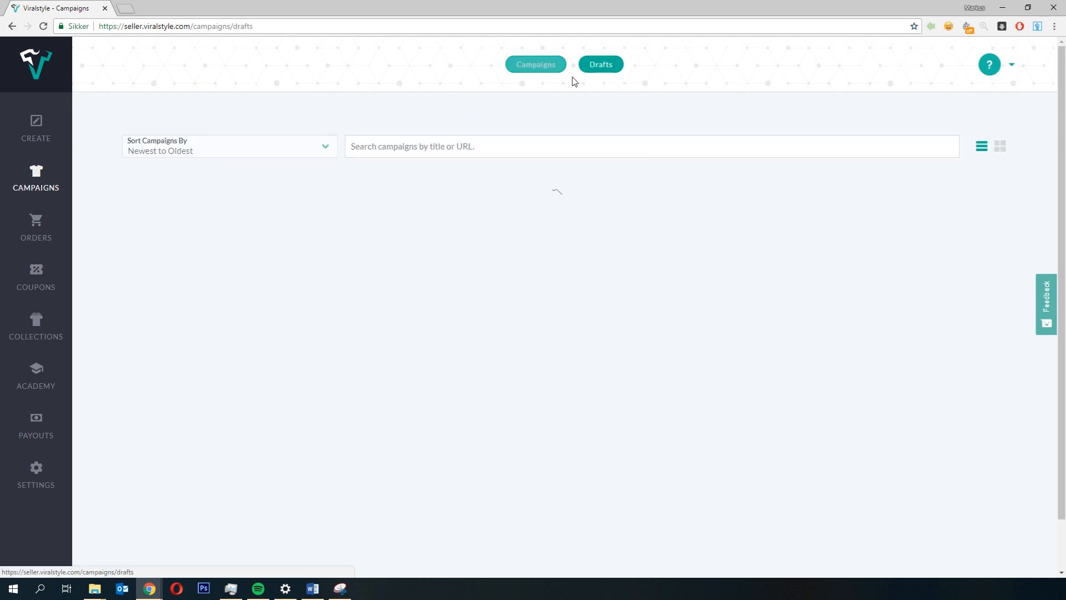
left_click(543, 69)
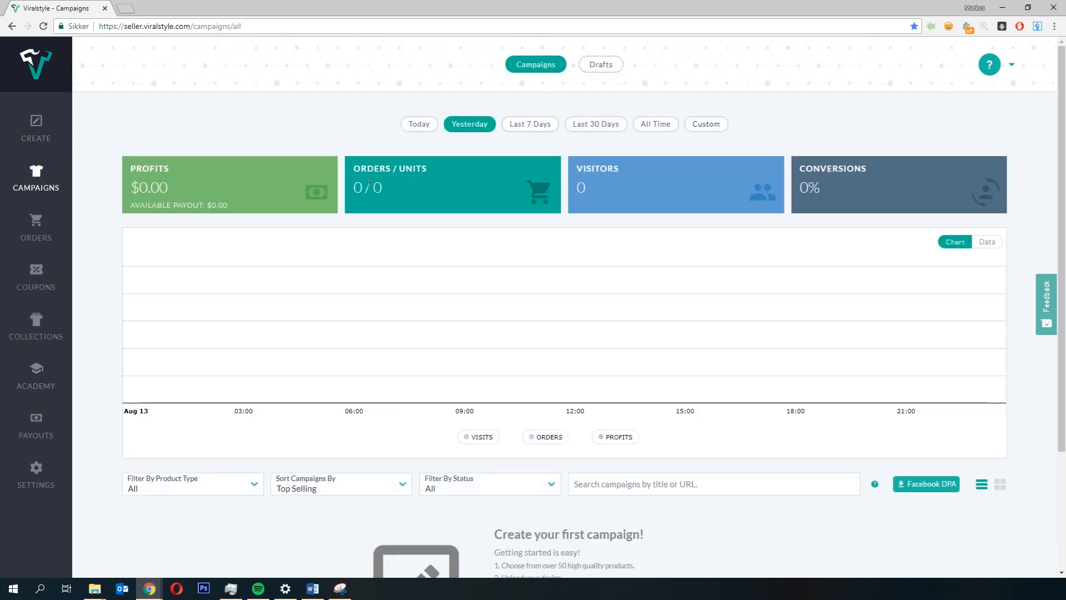
Step: Open the campaign designer, return to the campaigns dashboard and close the welcome message
left_click(34, 129)
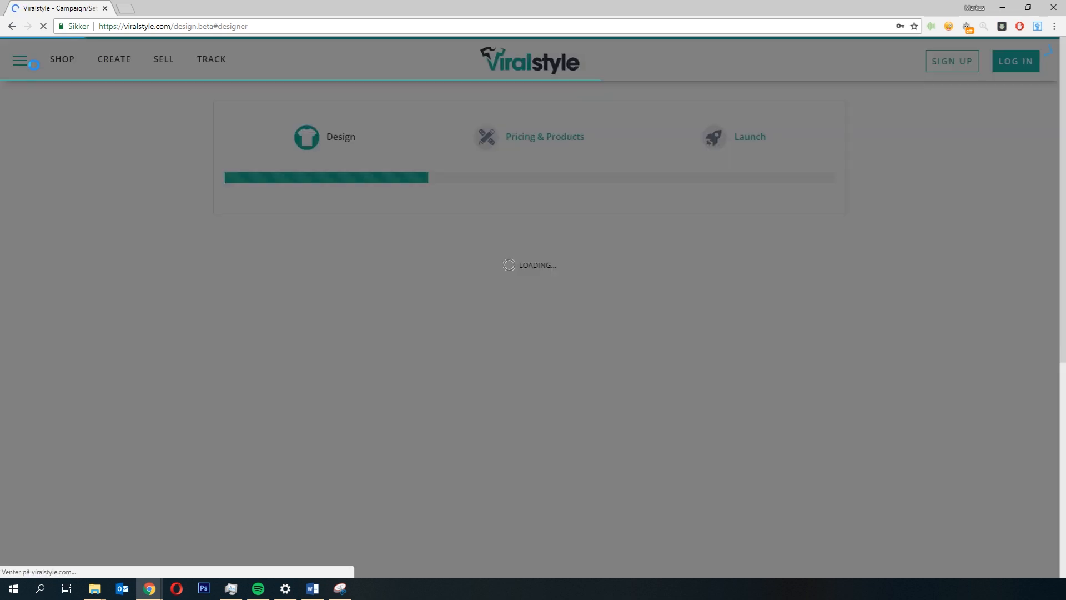
left_click(12, 26)
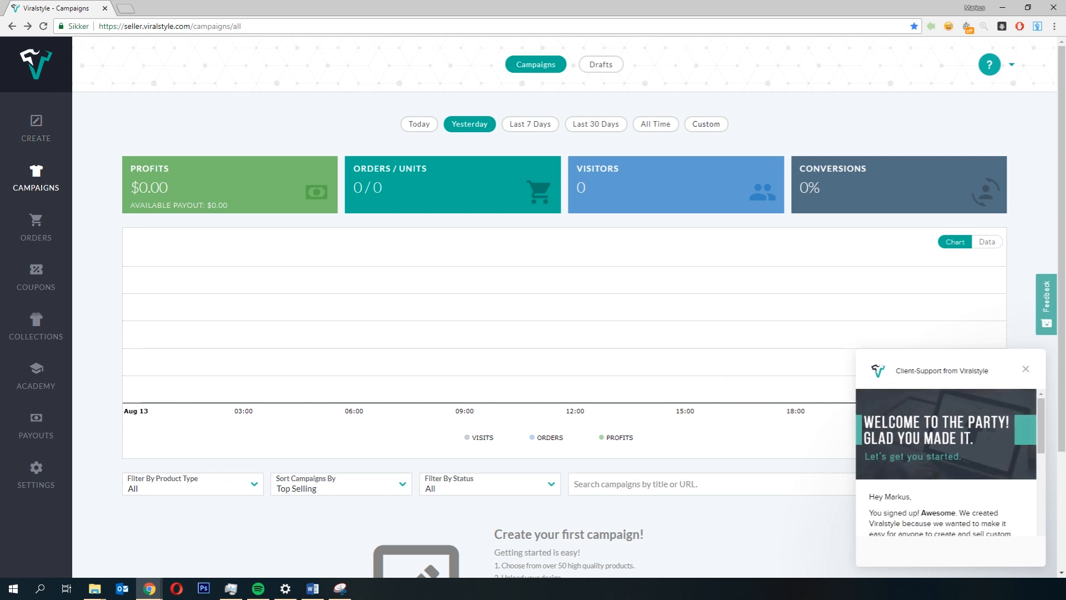
left_click(1025, 368)
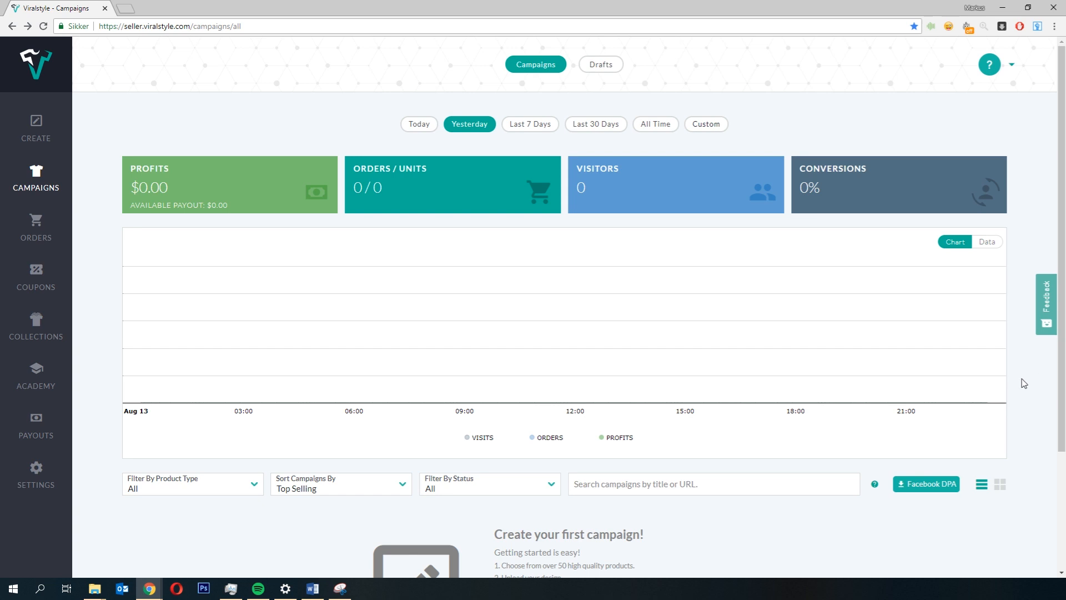
Step: Browse the Orders, Coupons and Academy sections of the seller dashboard
left_click(23, 235)
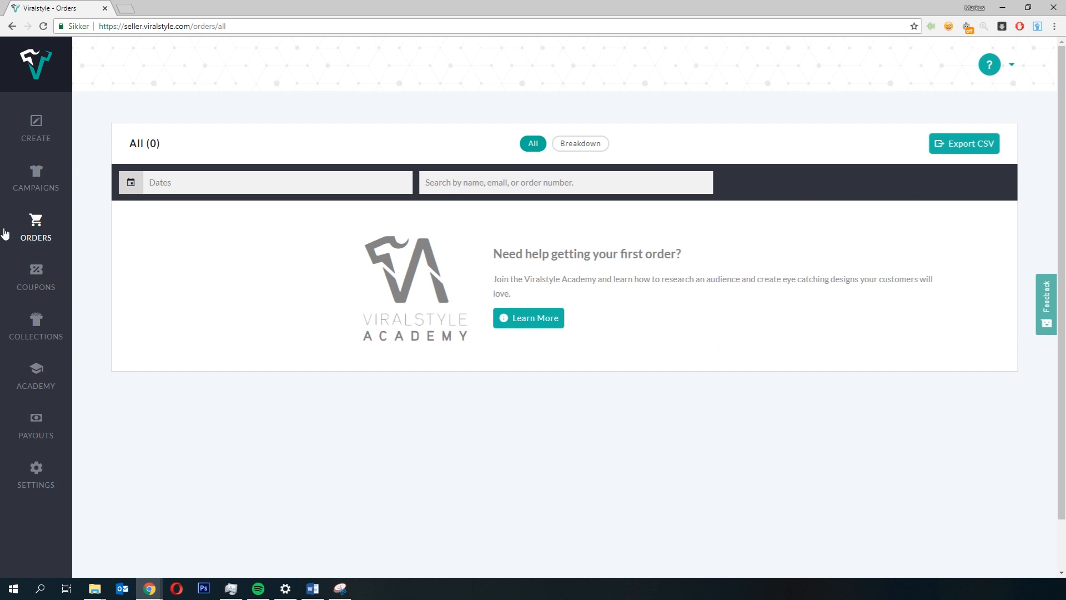
left_click(27, 279)
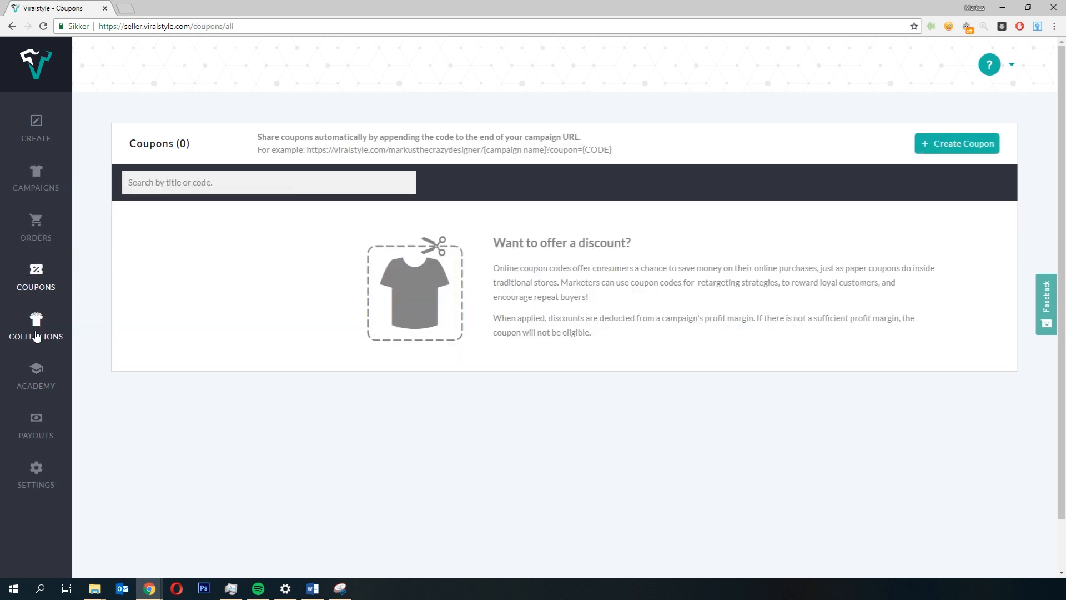
left_click(35, 383)
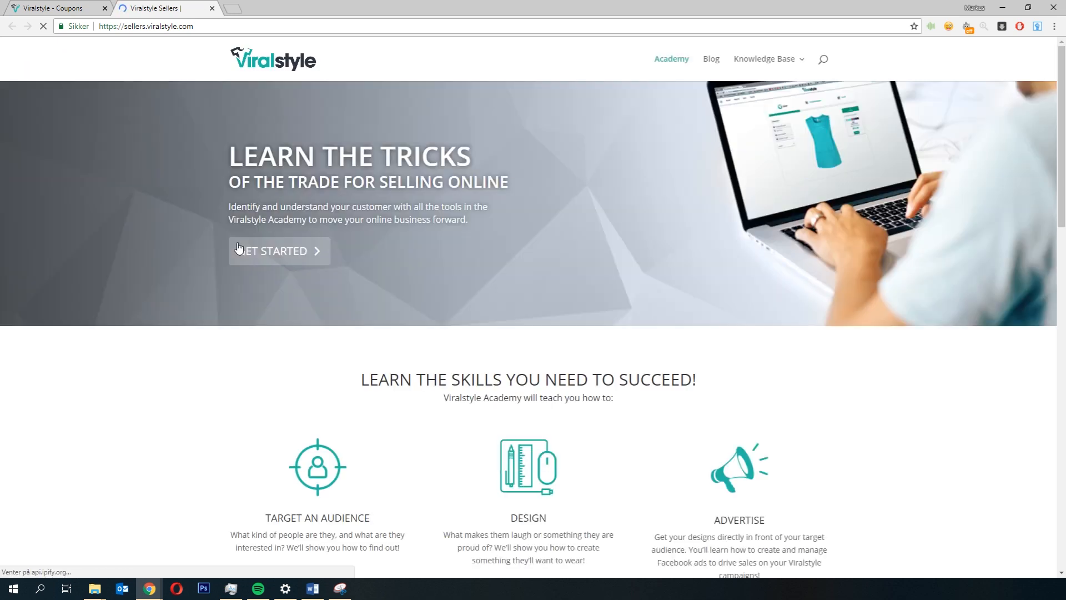
scroll(245, 248, "down", 15)
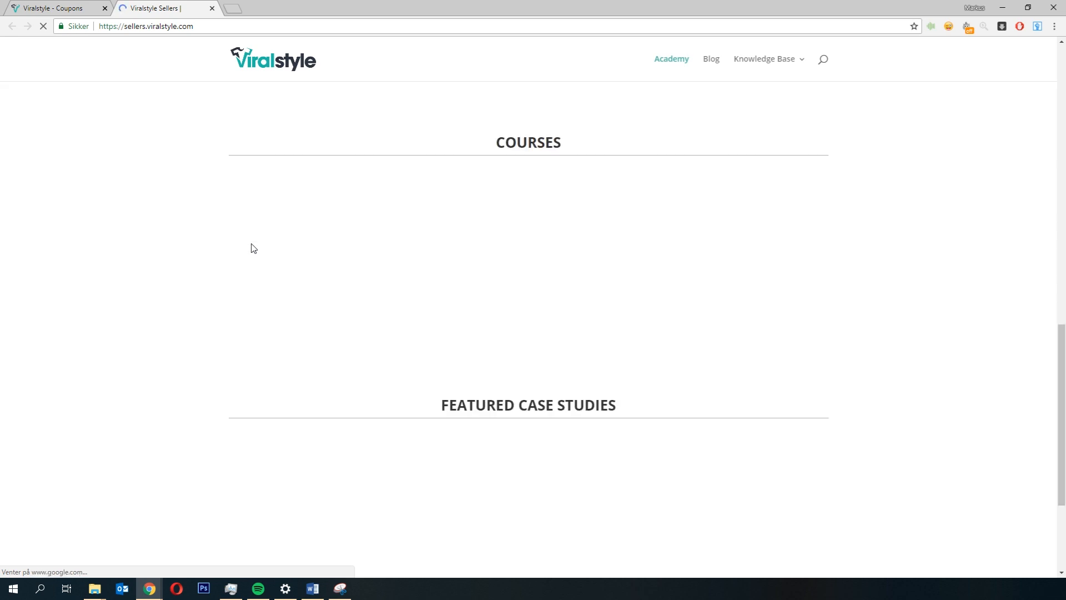
Step: Scroll through the Academy page's courses and featured case studies
scroll(253, 244, "up", 5)
scroll(253, 240, "up", 1)
scroll(250, 245, "down", 5)
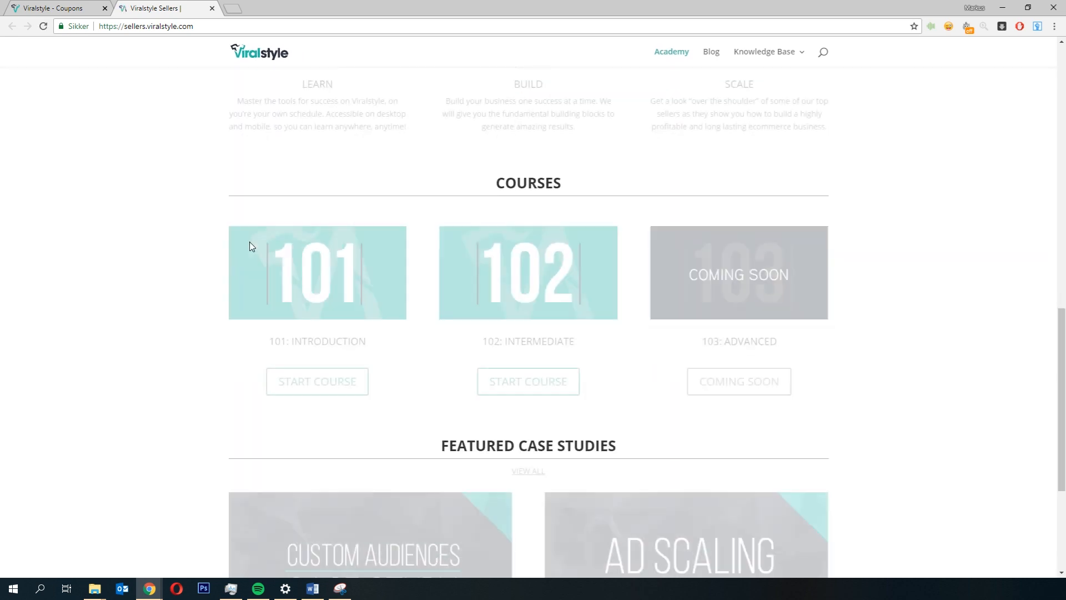
scroll(251, 247, "up", 5)
scroll(251, 247, "down", 9)
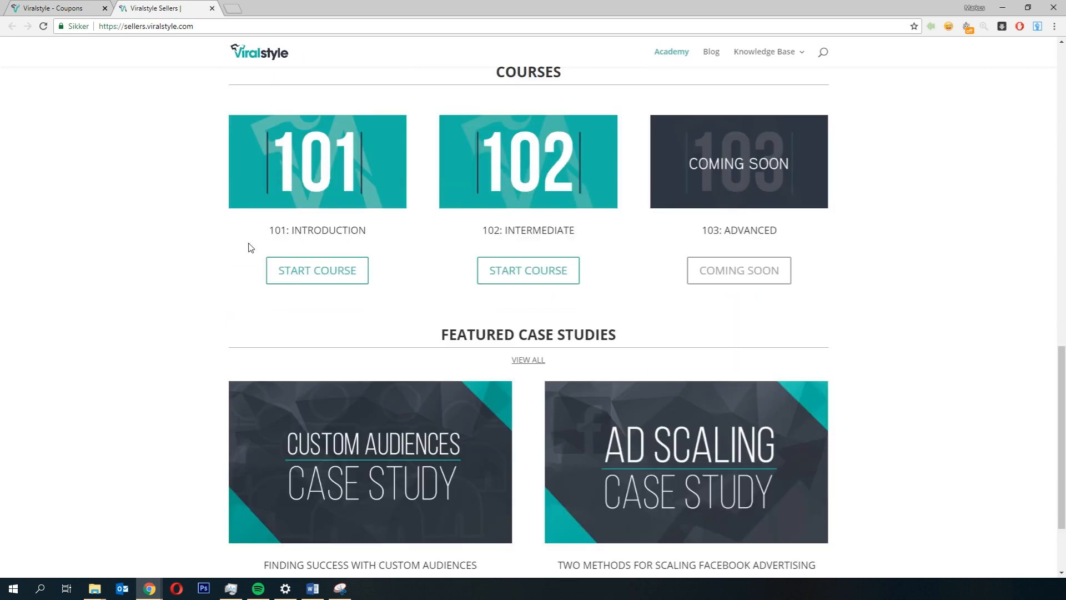
scroll(250, 249, "up", 15)
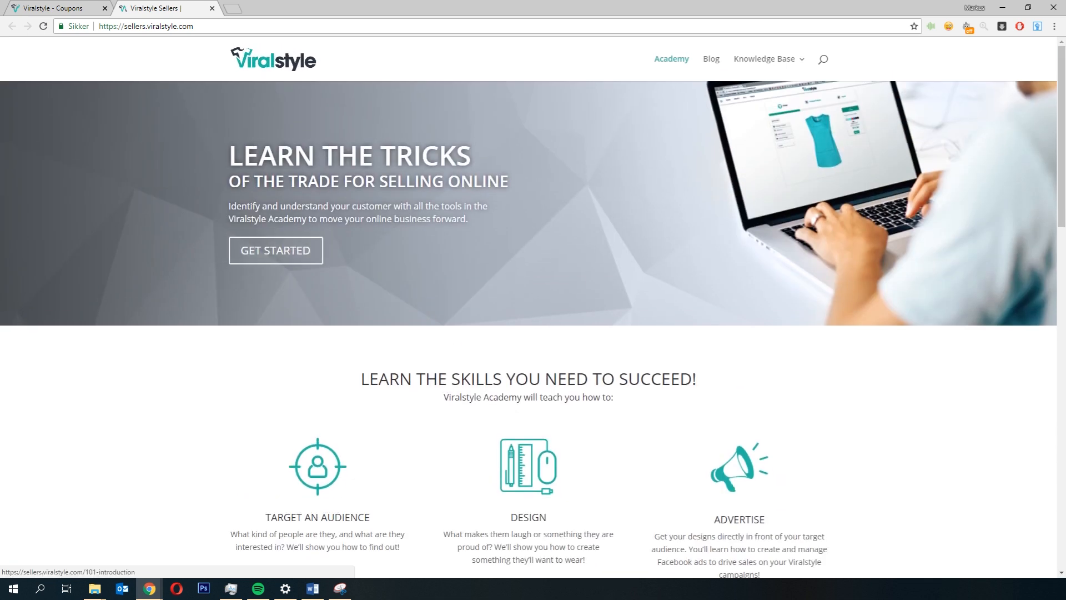
Step: Return to the seller dashboard tab, open Payouts and read the W-9 or W-8 requirement
left_click(55, 8)
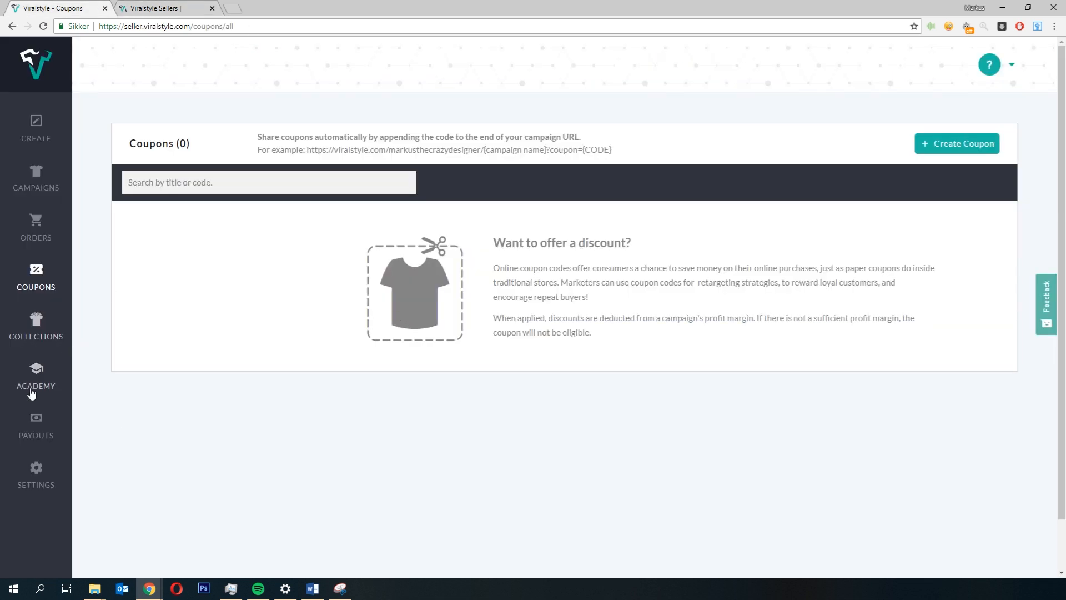
left_click(48, 416)
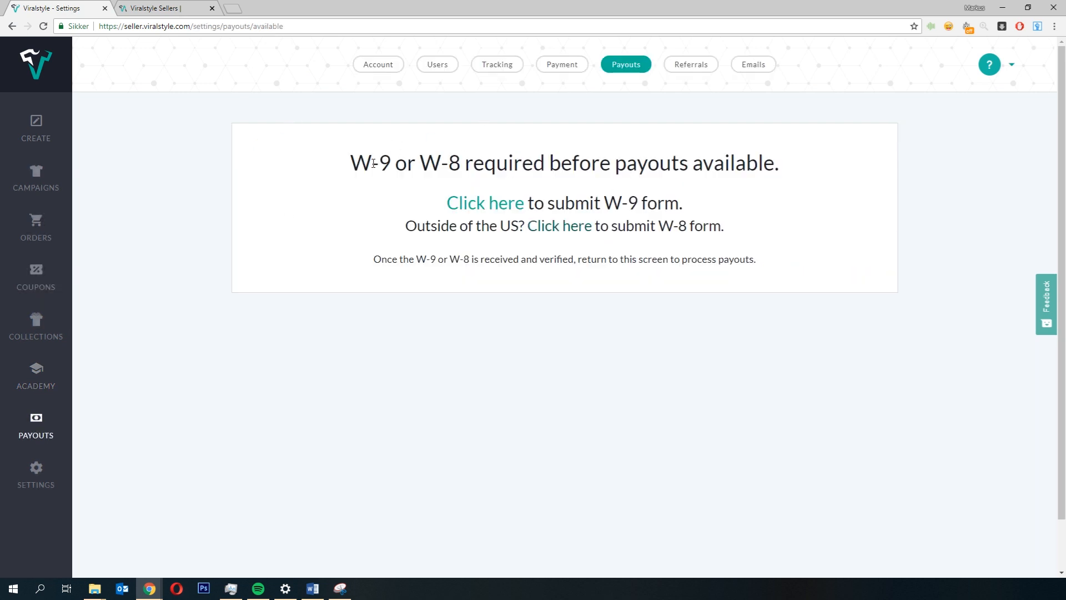
left_click_drag(337, 165, 602, 202)
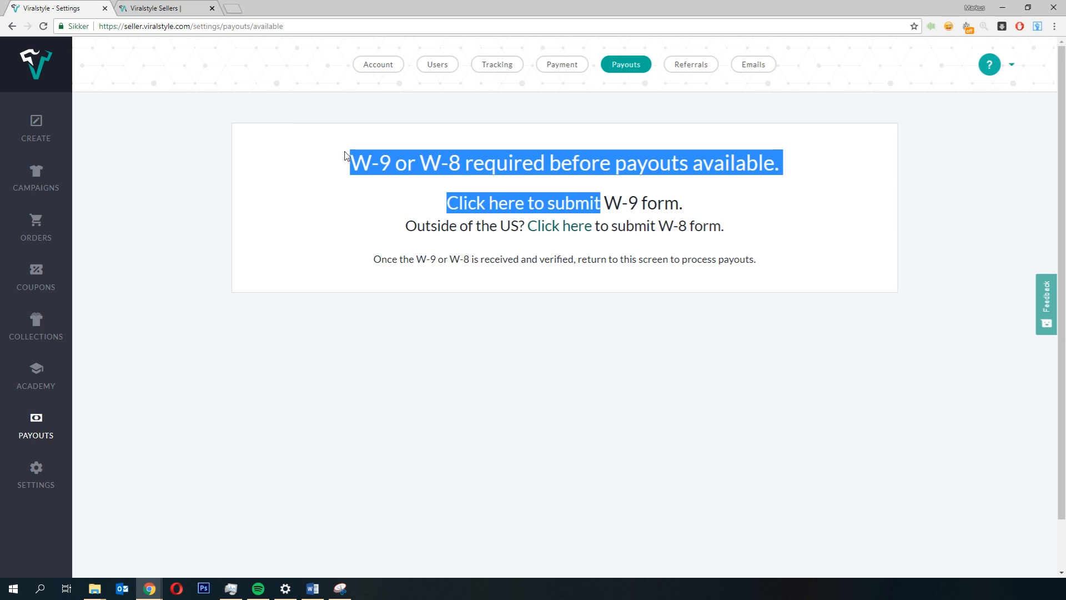
left_click(385, 160)
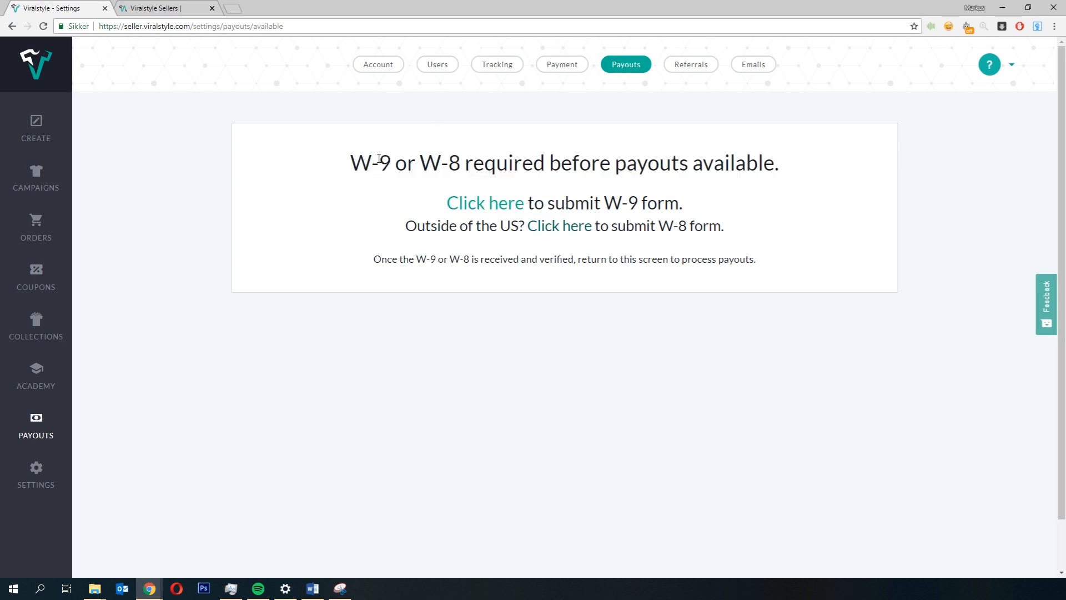
left_click_drag(351, 165, 449, 162)
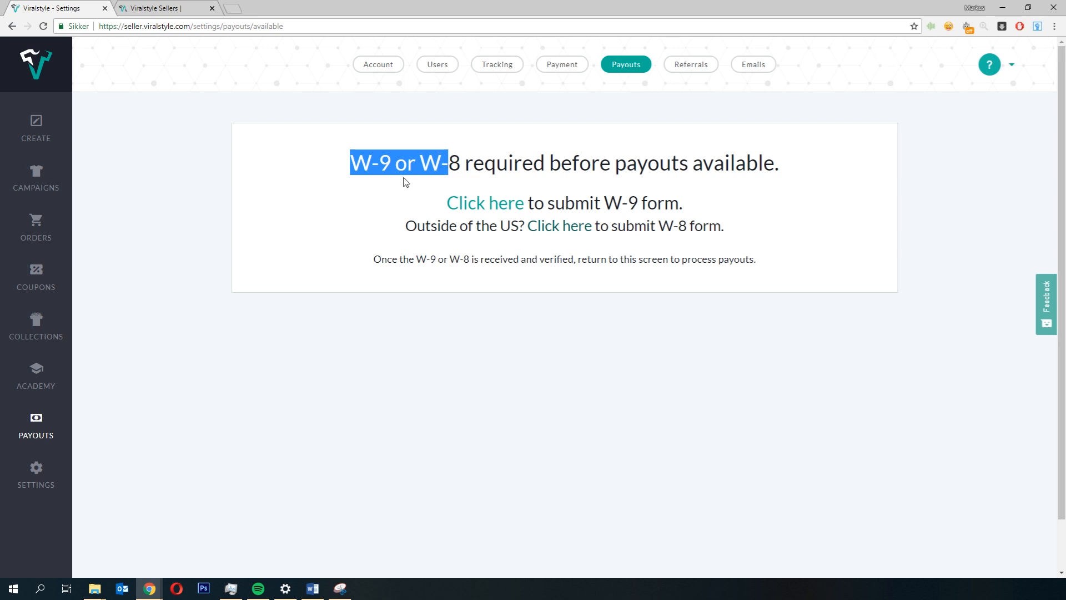
left_click(493, 129)
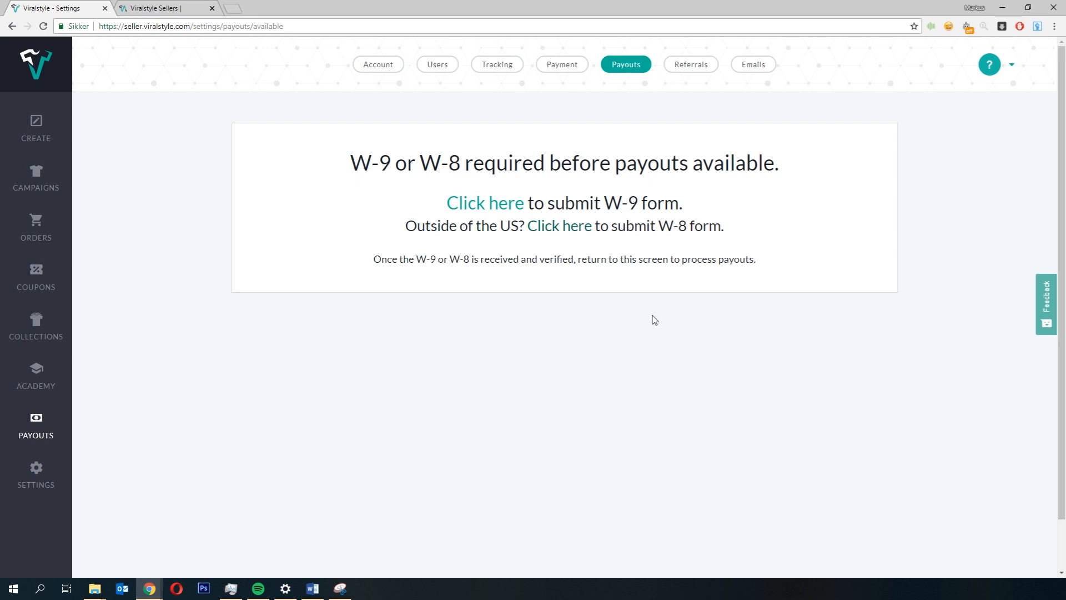
Step: View the account settings page, then go back to the campaigns dashboard
left_click(31, 475)
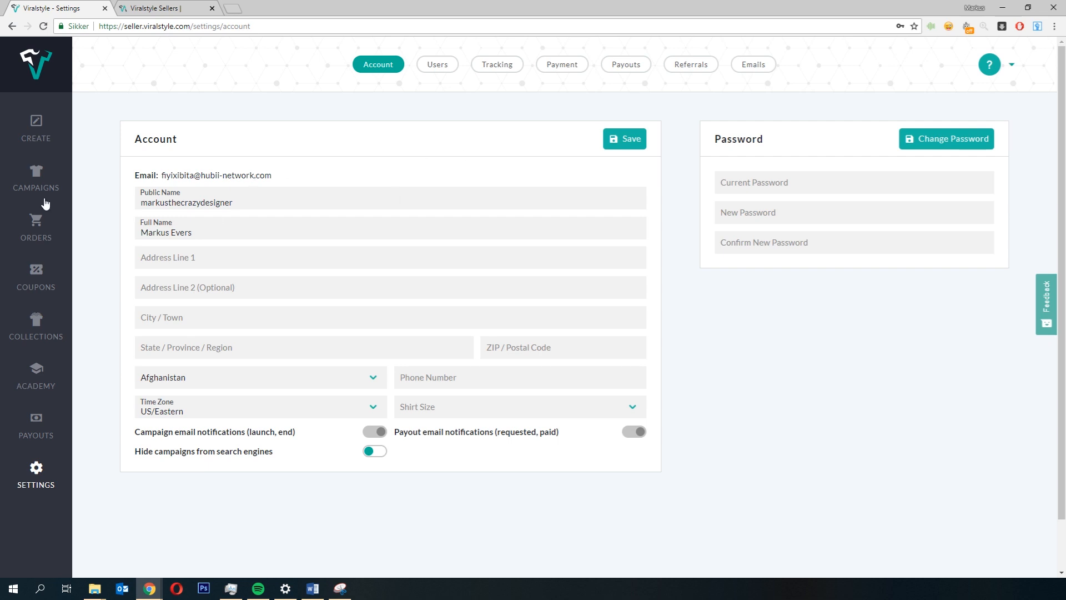
left_click(36, 177)
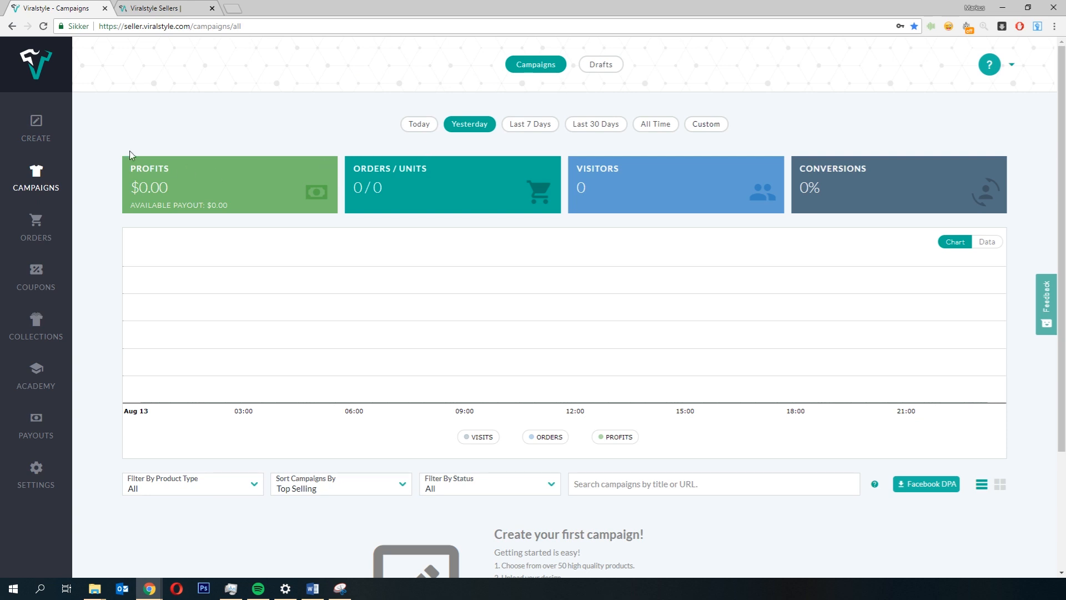
Step: Start a new campaign and choose the Unisex Cotton Tee from the Short Sleeves category
left_click(53, 140)
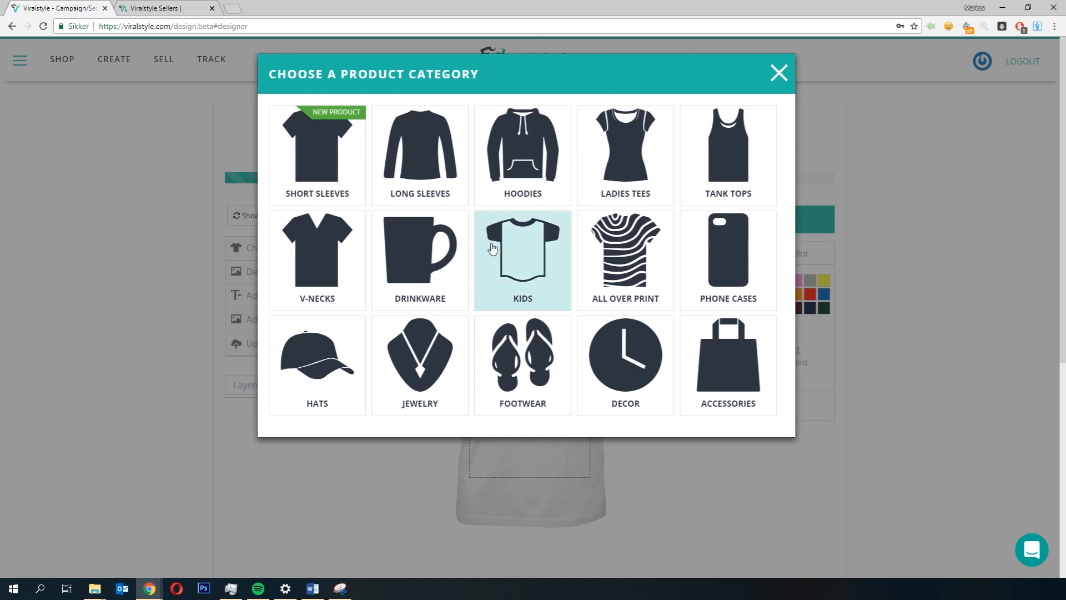
left_click(318, 157)
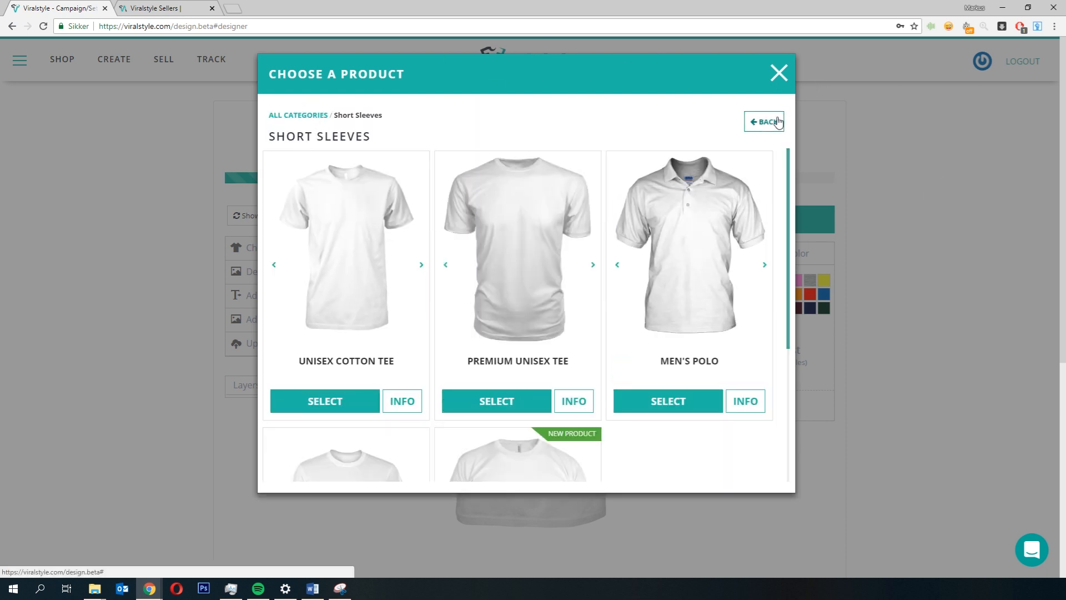
left_click(764, 122)
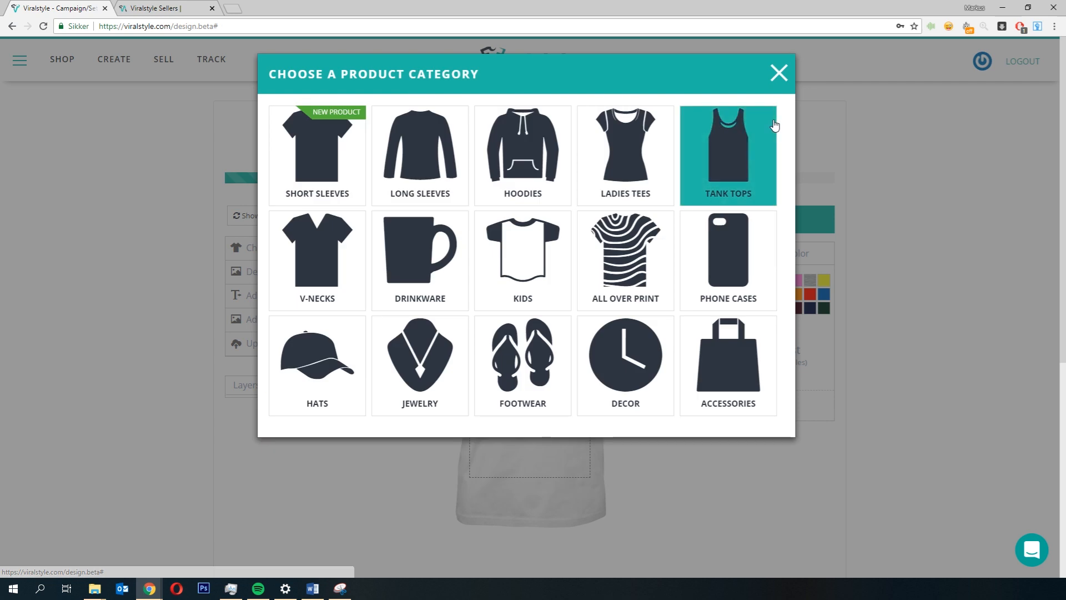
left_click(310, 140)
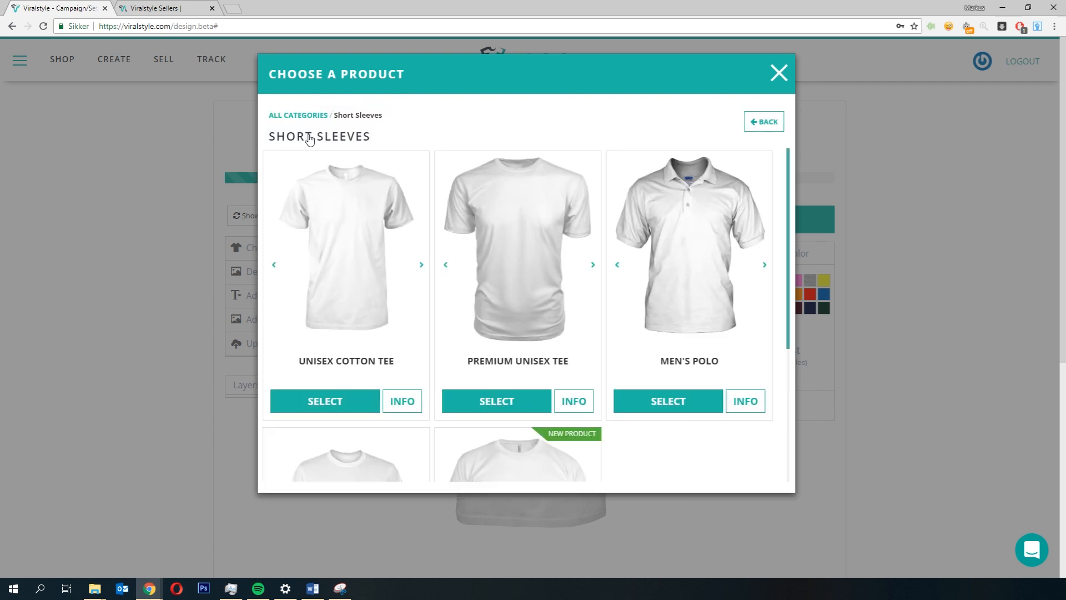
left_click(332, 401)
Step: Add the design image to the tee and set the shirt color to black
scroll(375, 369, "down", 2)
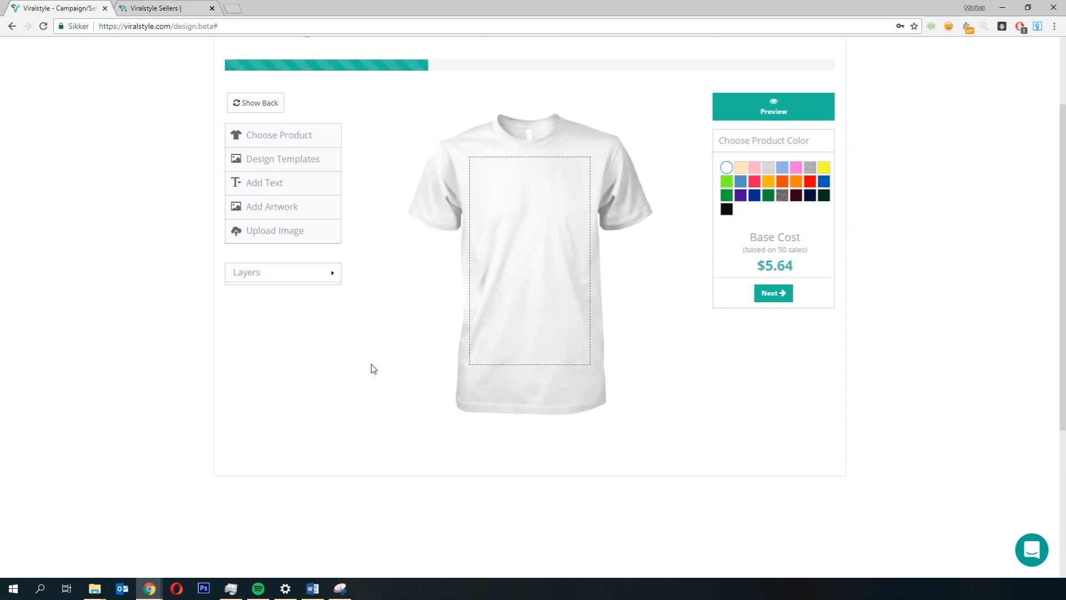
scroll(374, 370, "down", 1)
scroll(374, 364, "up", 1)
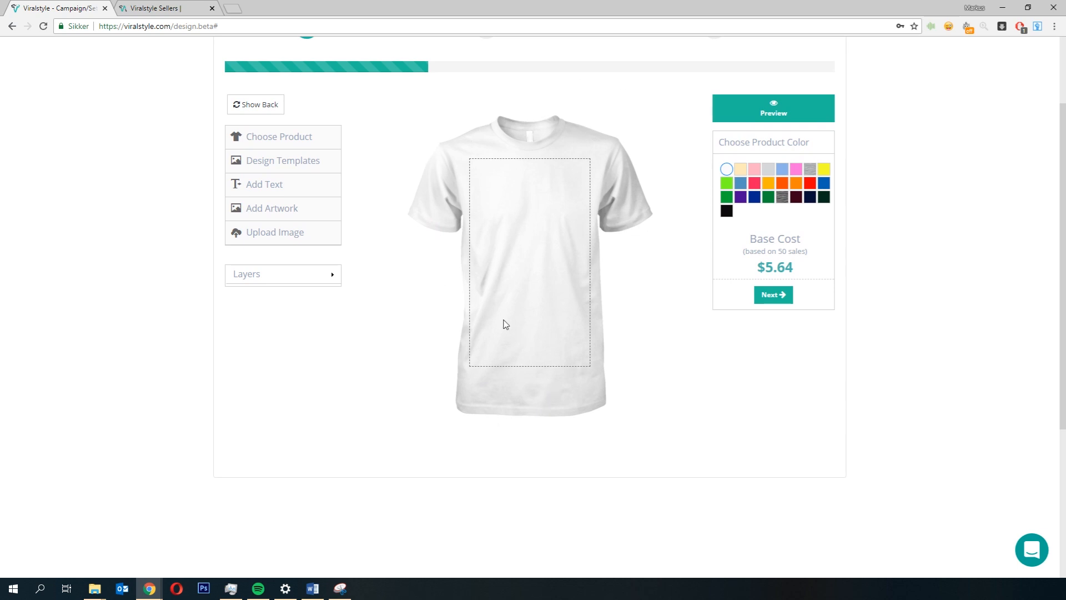
left_click(285, 139)
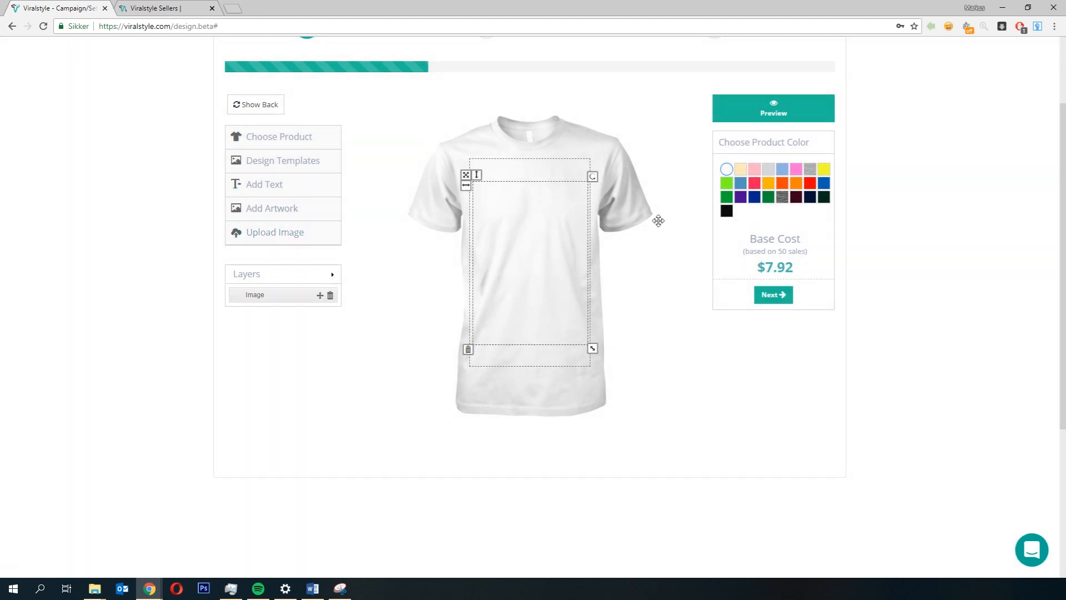
left_click(727, 212)
left_click(726, 212)
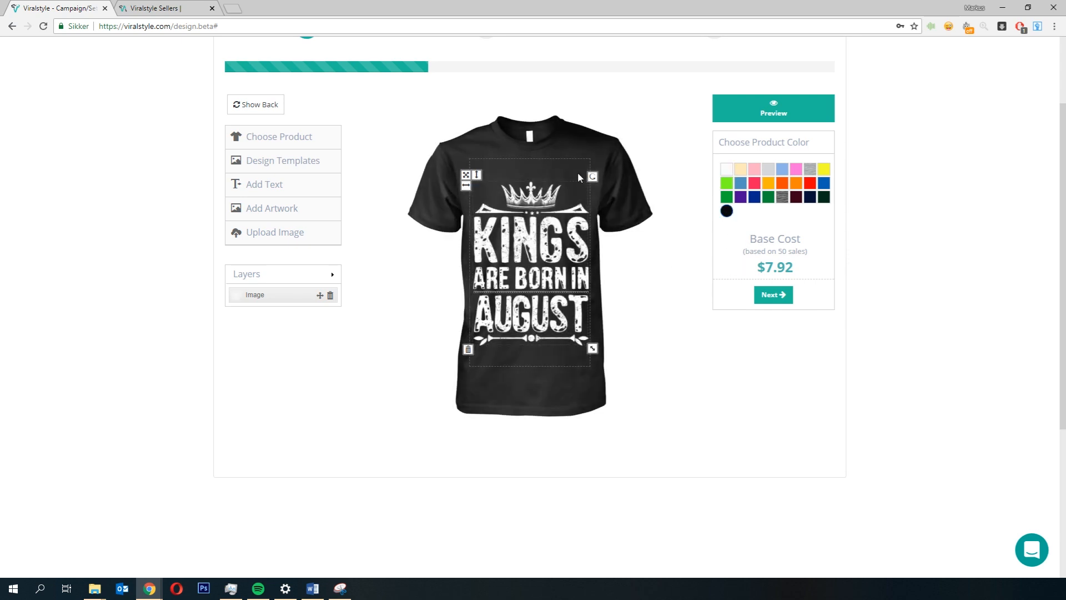
Step: Move and scale the Kings Are Born In August design within the print area
left_click_drag(532, 251, 531, 239)
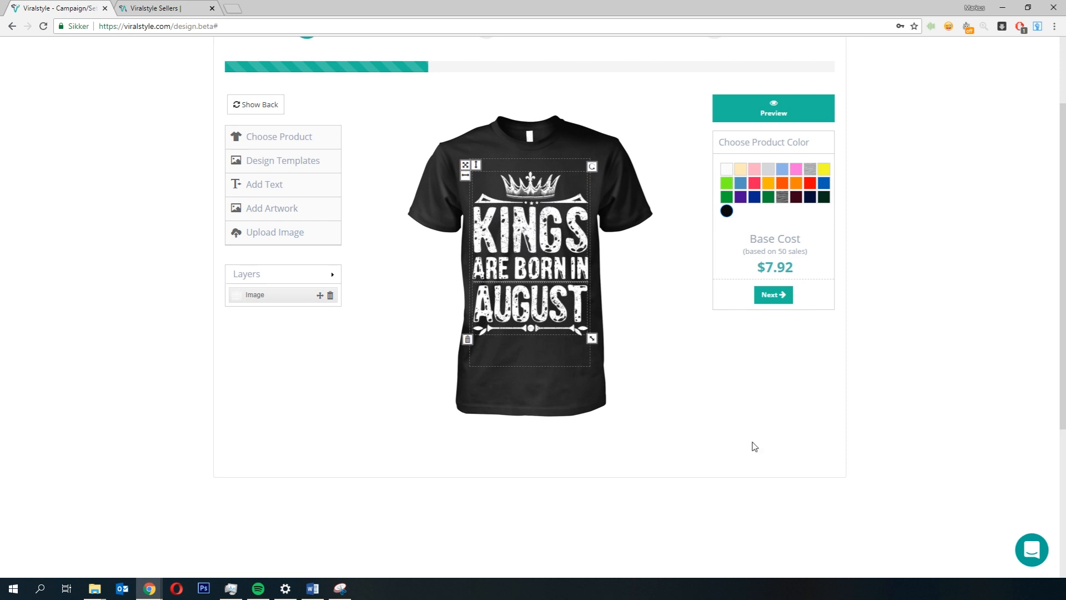
left_click(780, 402)
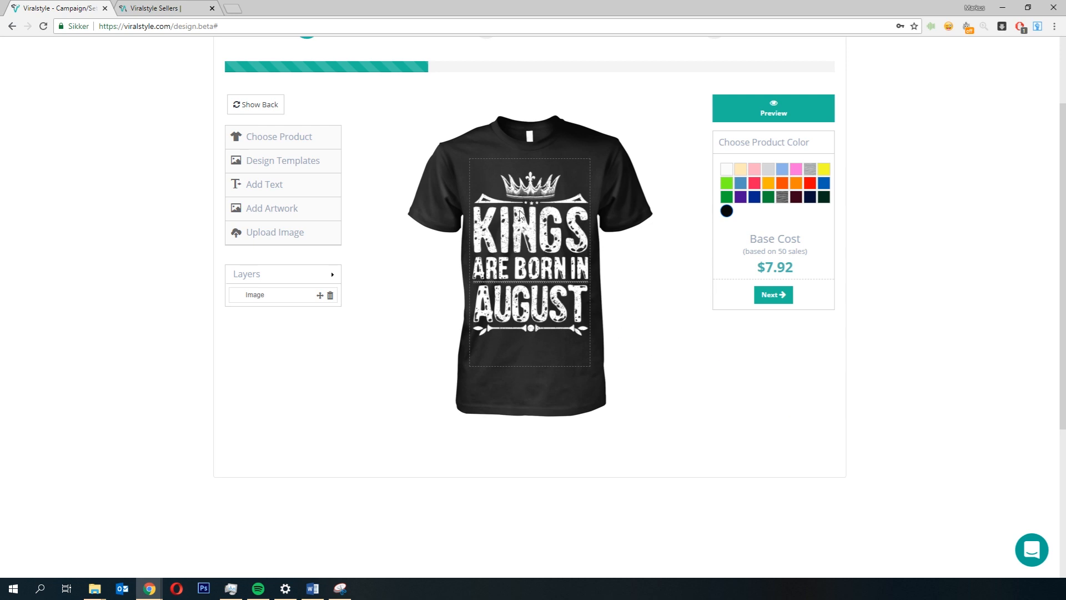
left_click(555, 293)
left_click_drag(592, 339, 580, 322)
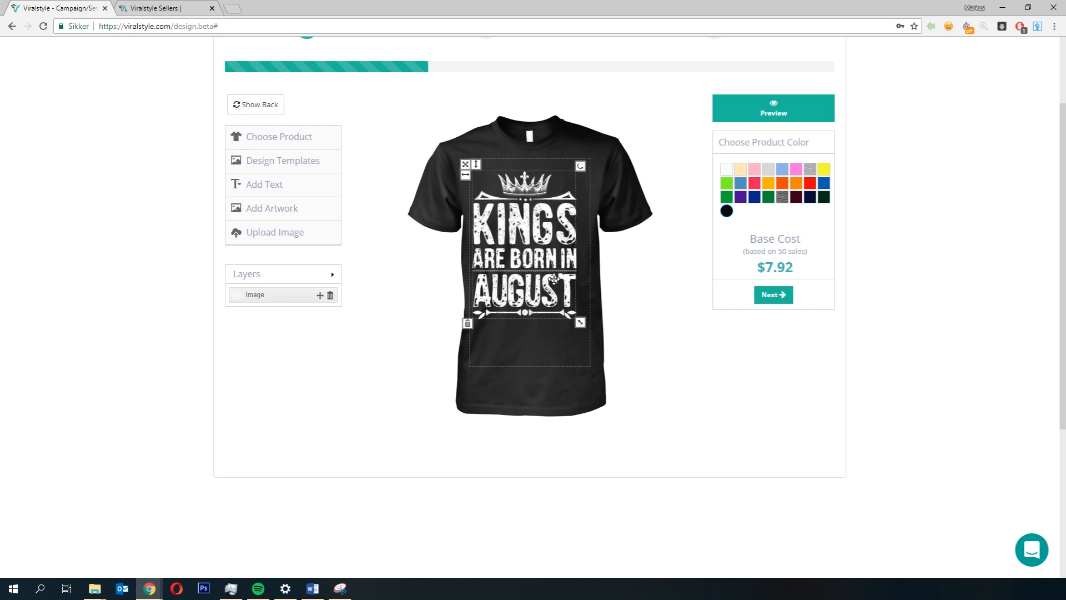
left_click_drag(555, 279, 544, 269)
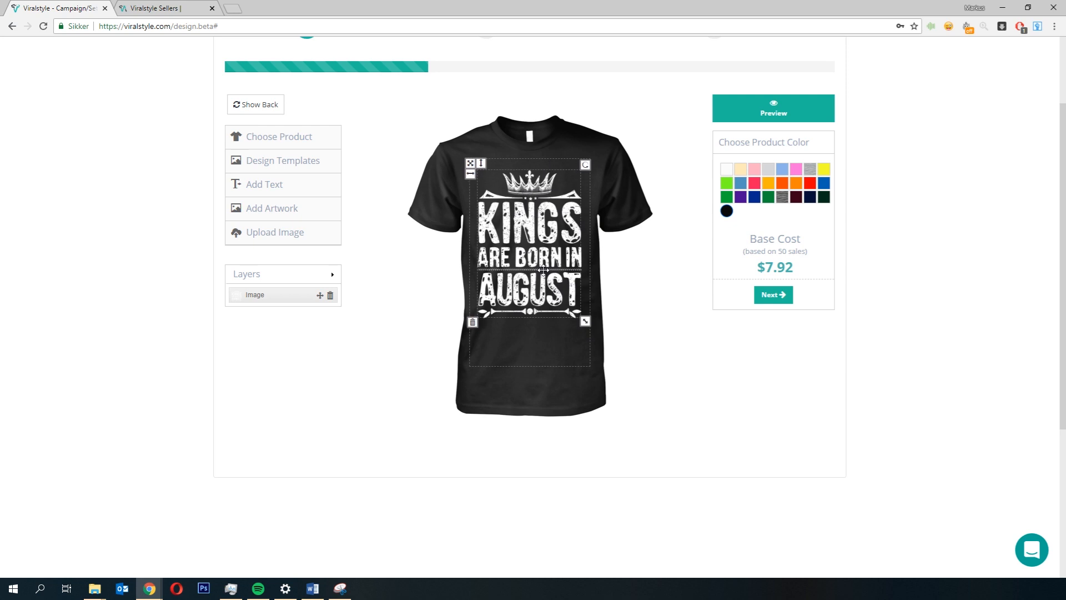
left_click_drag(543, 270, 544, 270)
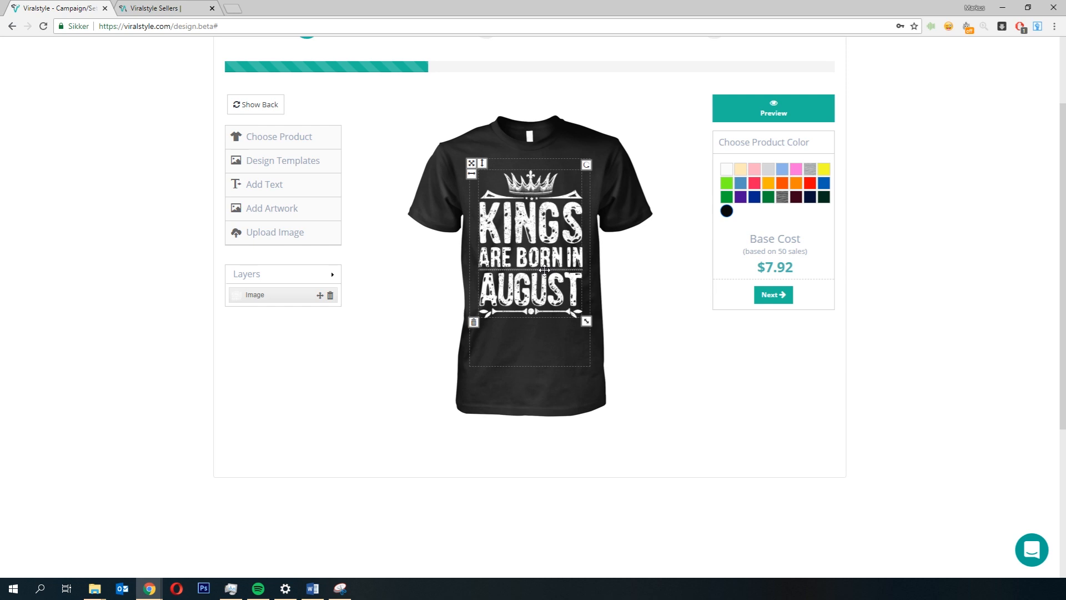
left_click(698, 330)
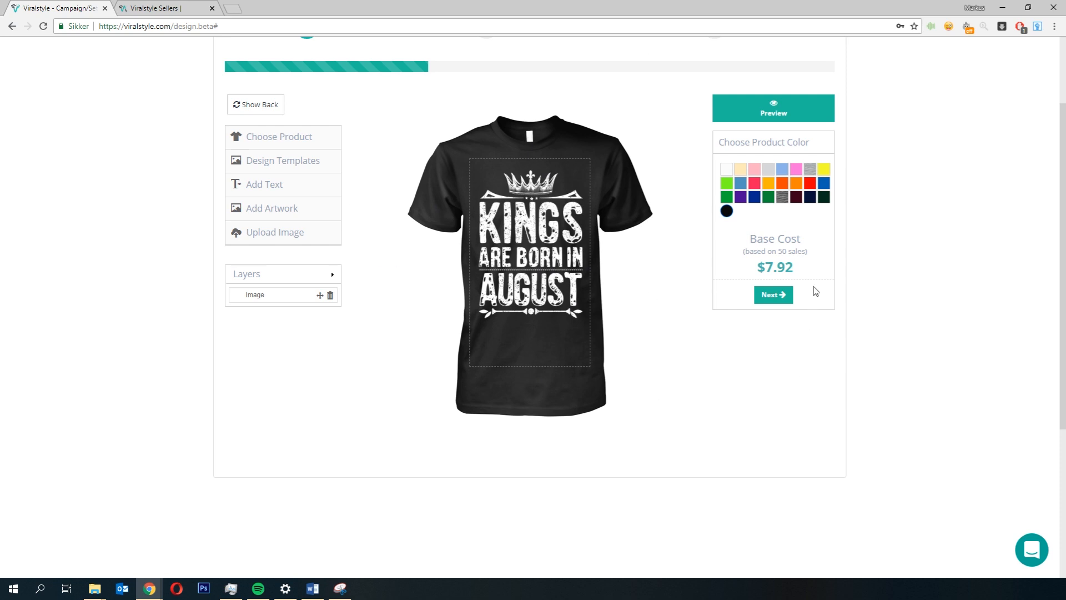
Step: Proceed from the design step to Pricing & Products
left_click_drag(797, 270, 768, 268)
left_click(757, 486)
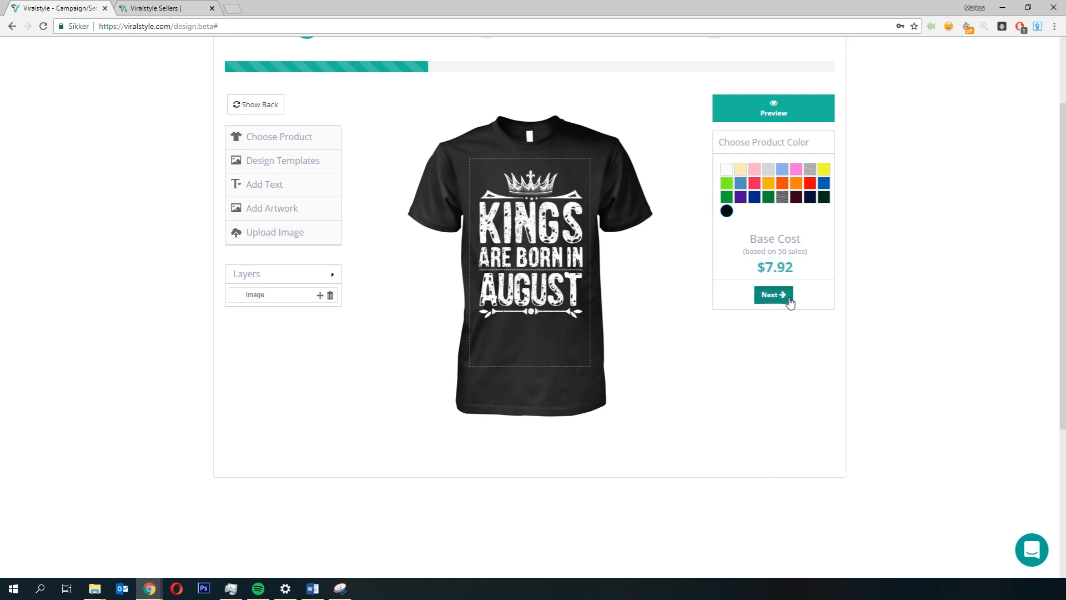
left_click(768, 295)
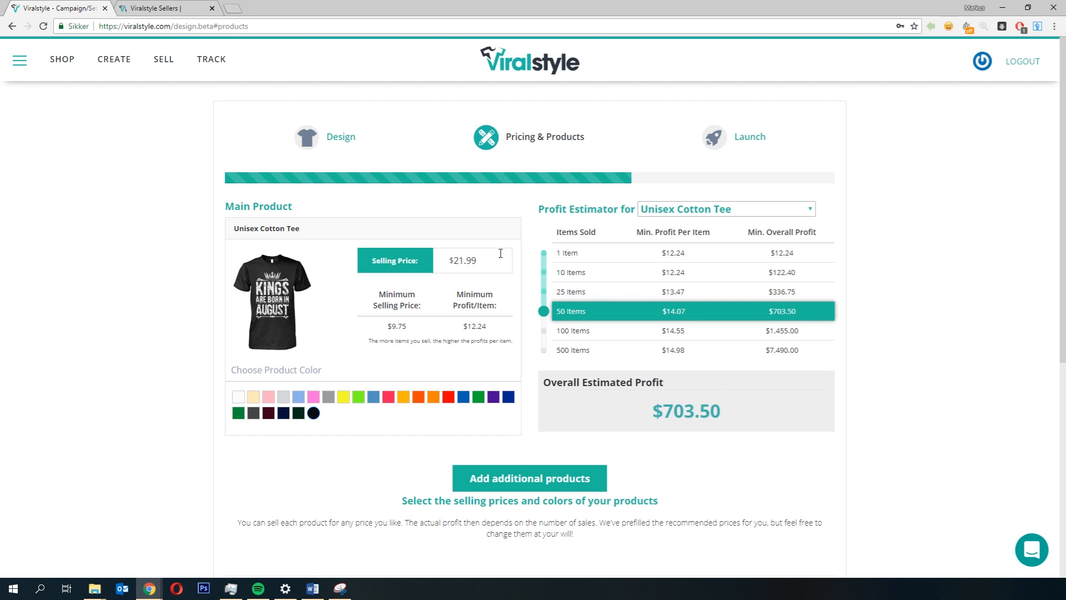
Step: Set the Unisex Cotton Tee's selling price to $19.99
double_click(472, 260)
type("19.99")
double_click(458, 268)
type("17.99")
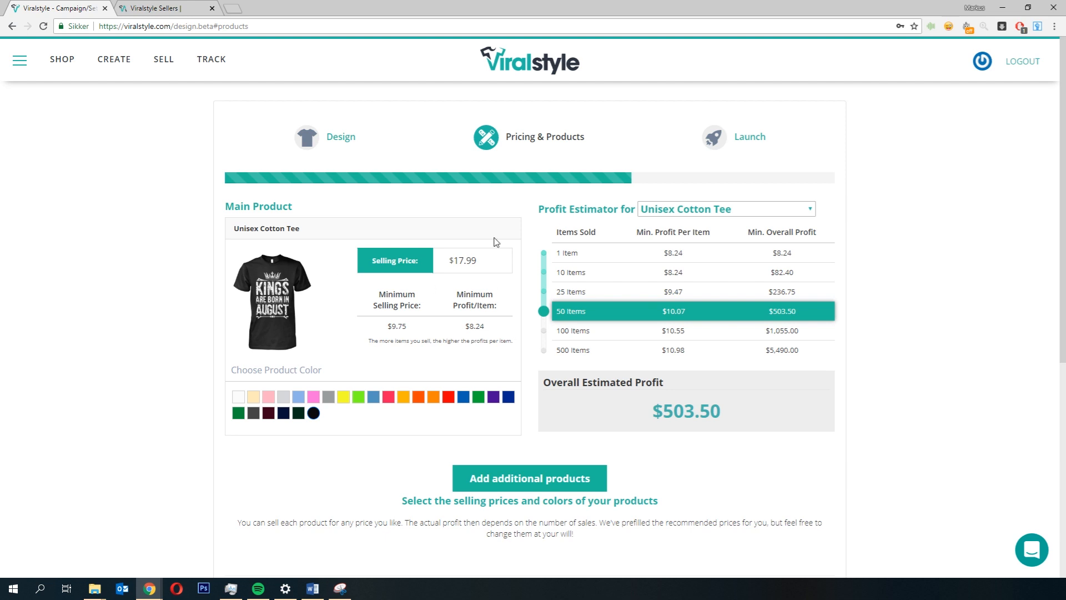
left_click_drag(484, 256, 427, 287)
type("19.99")
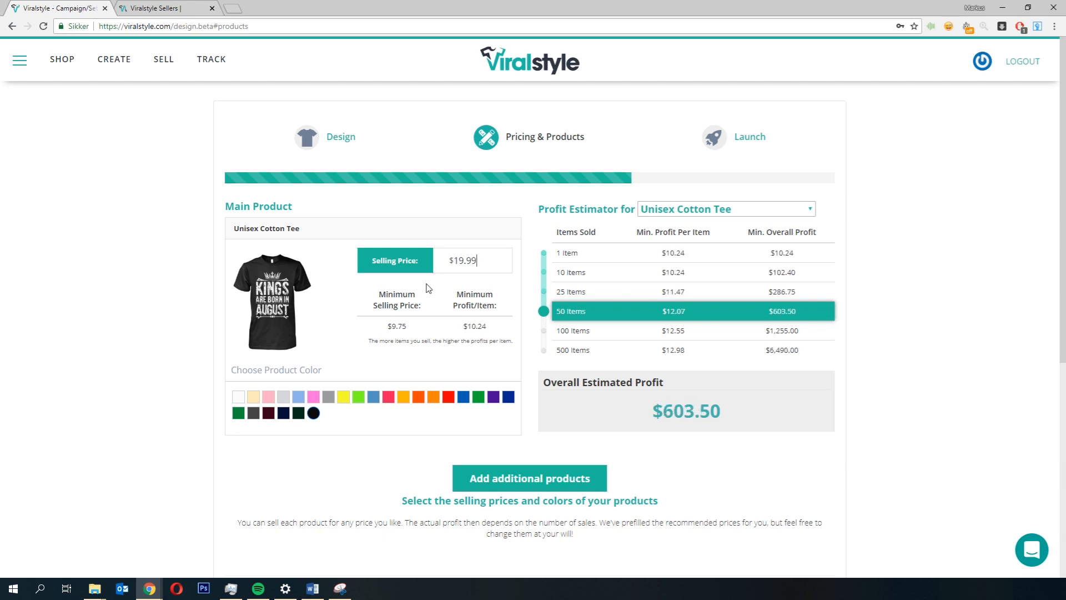
Step: Add five more product colors, including Sapphire, alongside black for the tee
scroll(102, 362, "down", 2)
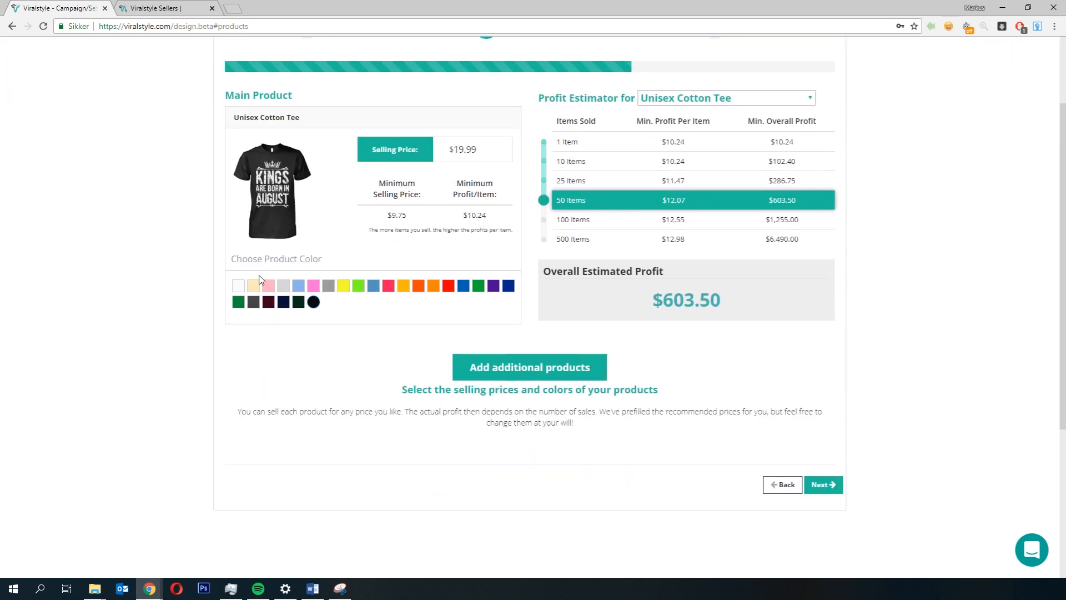
left_click(299, 286)
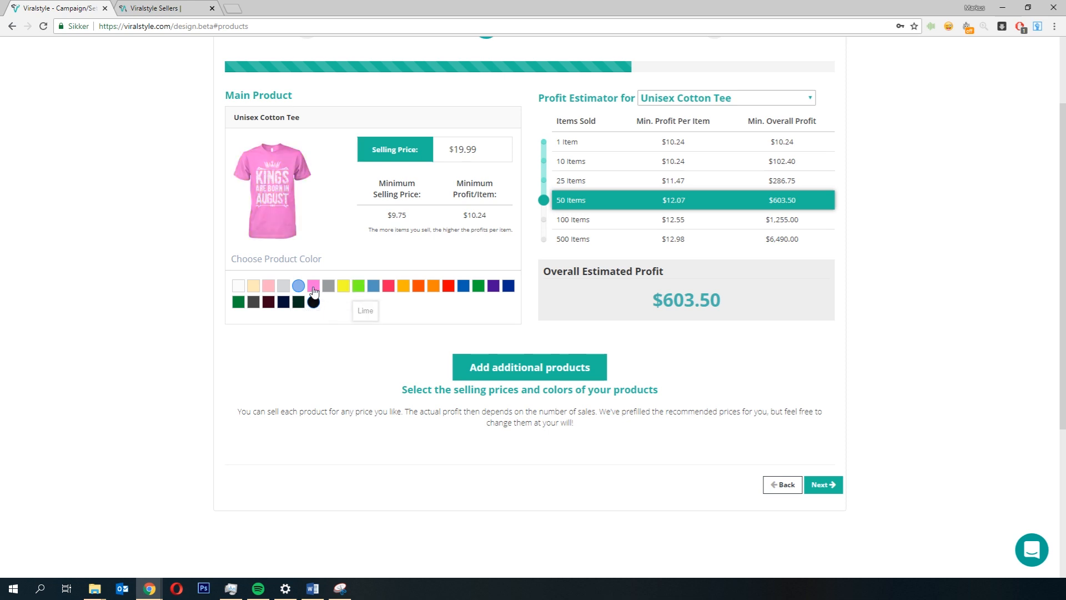
left_click(327, 286)
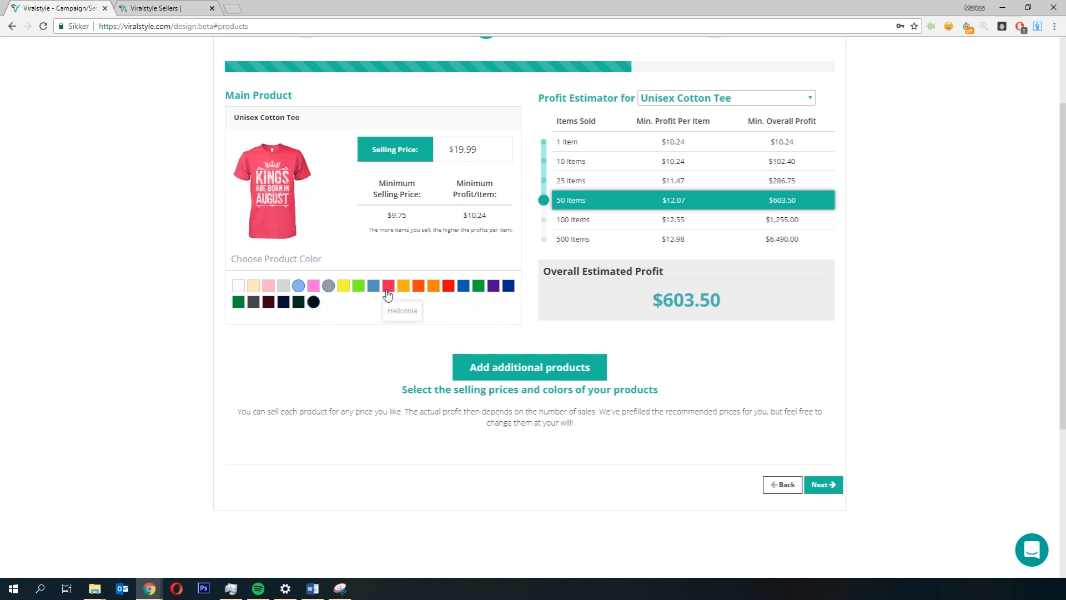
left_click(507, 286)
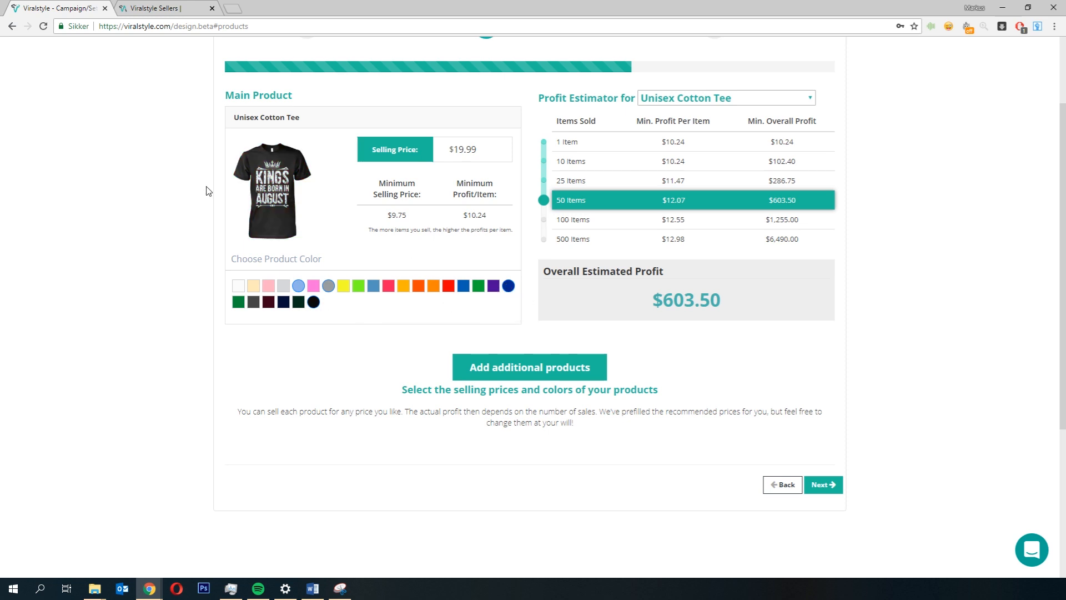
left_click(287, 300)
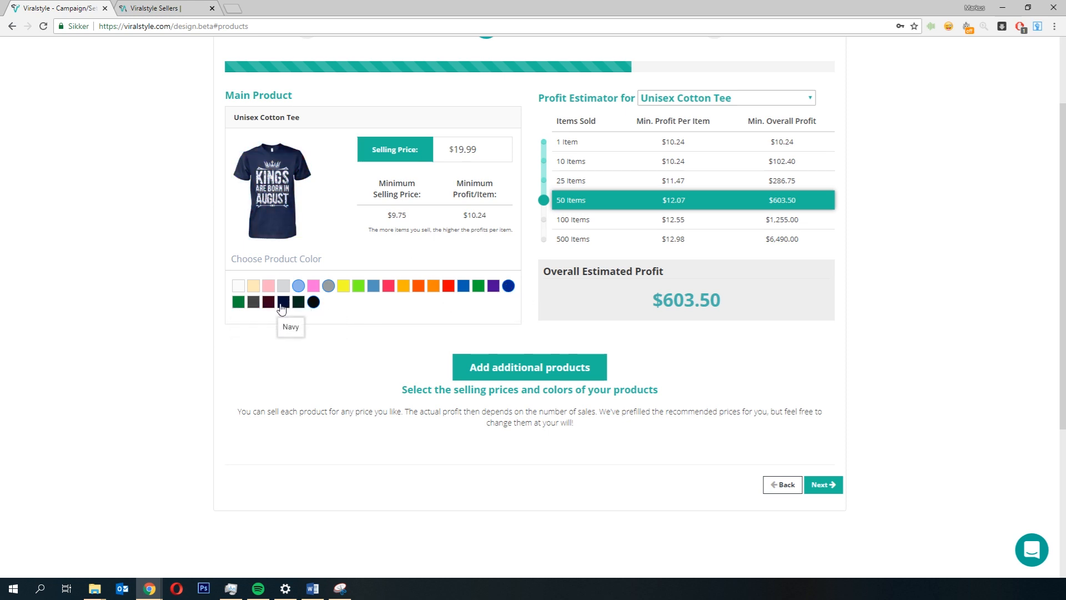
left_click(464, 288)
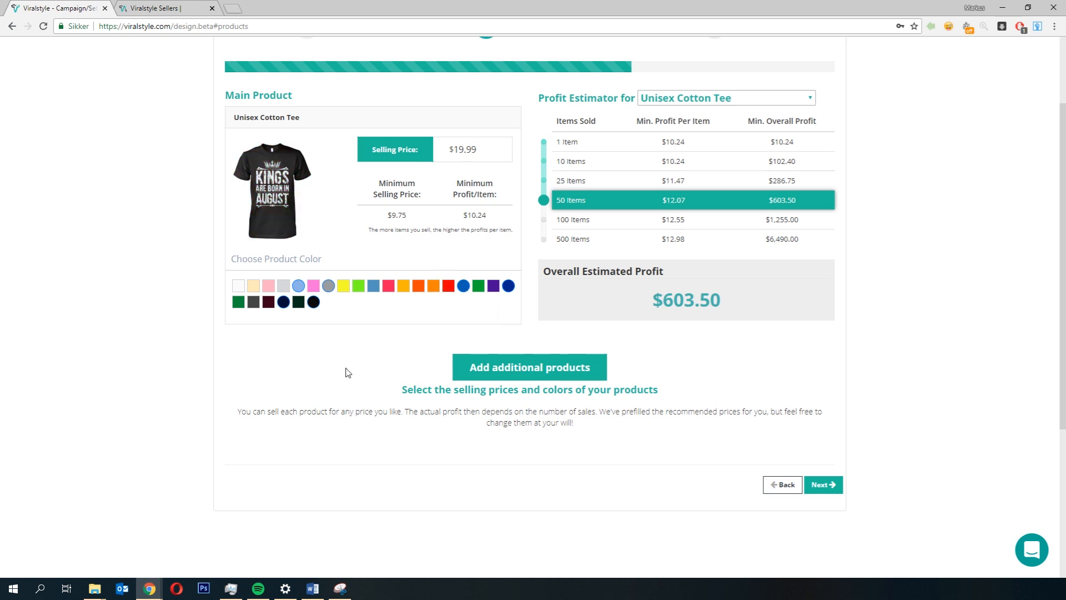
Step: Add orange to the tee's colors and add the Gildan Hoodie from the Hoodies category as an additional product
left_click(418, 285)
left_click(531, 372)
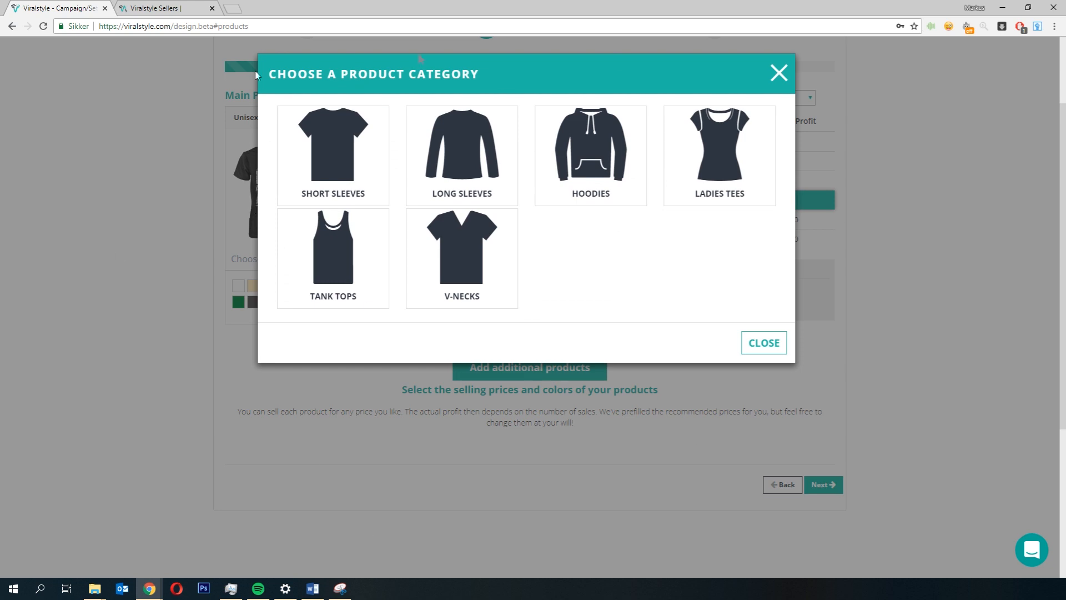
left_click(590, 161)
left_click(347, 376)
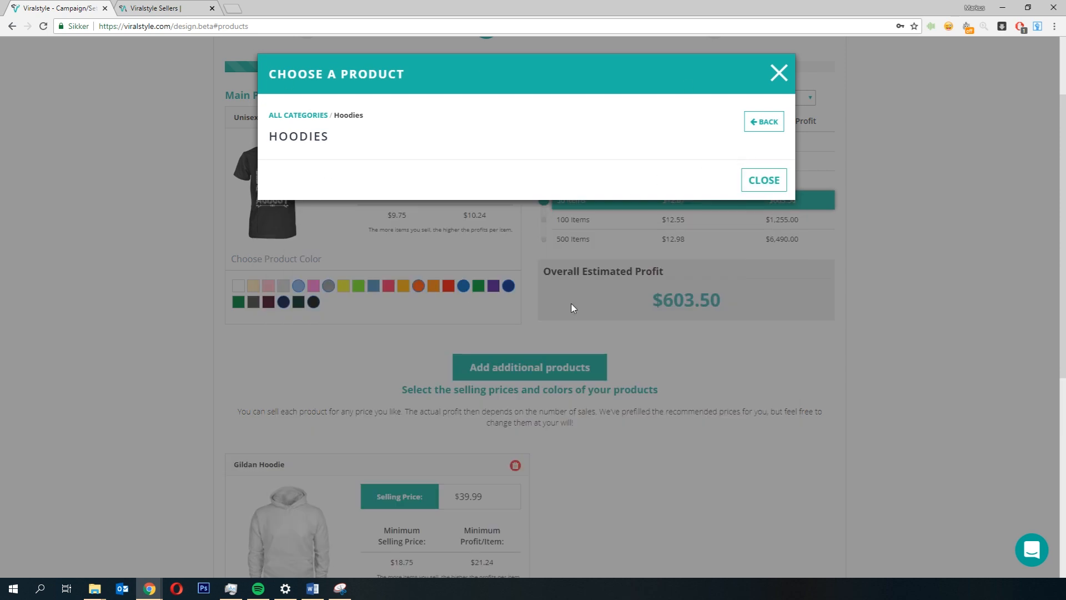
Step: Add the Premium Unisex Tee from the Short Sleeves category
left_click(763, 129)
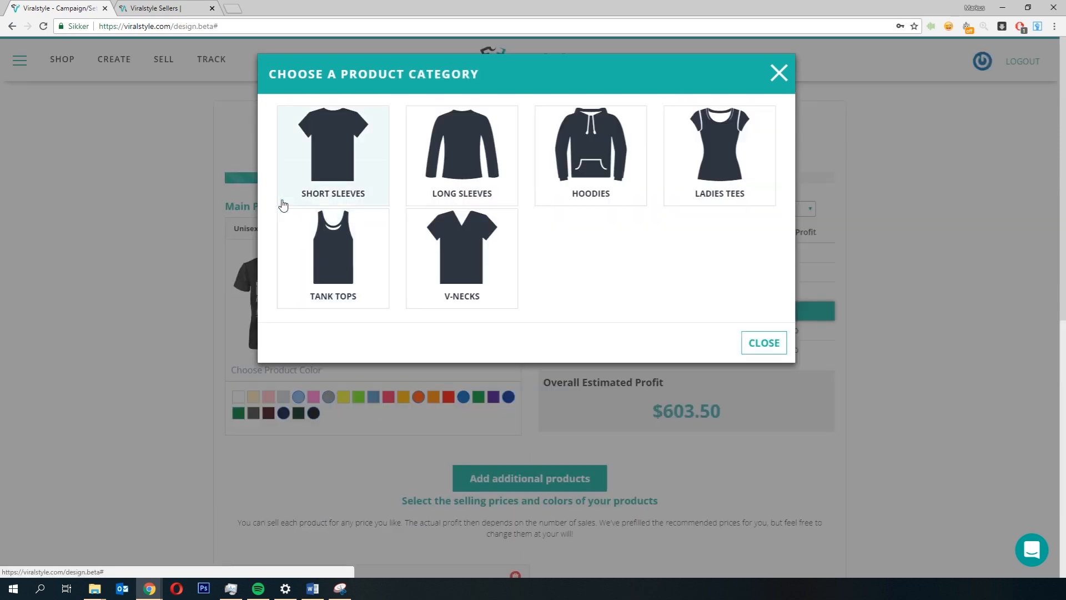
left_click(333, 145)
scroll(566, 380, "down", 2)
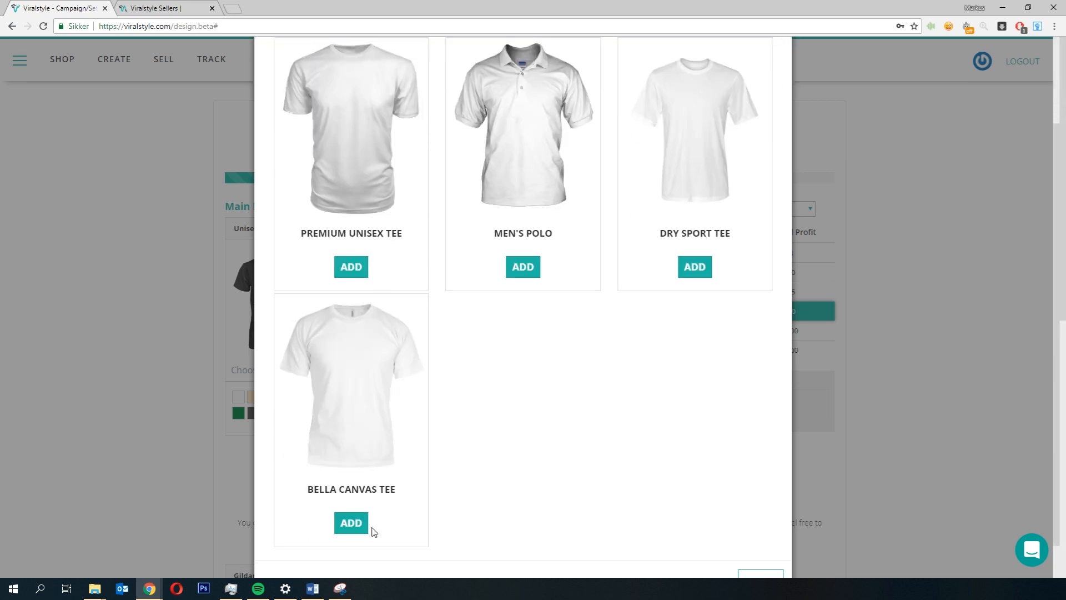
left_click(359, 270)
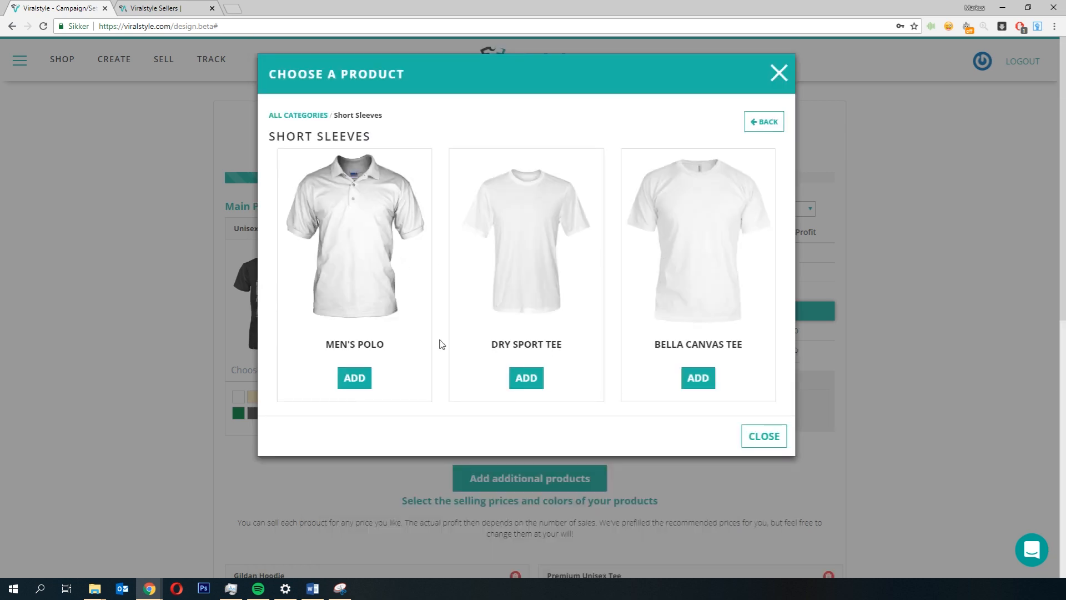
Step: Add the Mens V-Neck from the V-Necks category
left_click(763, 121)
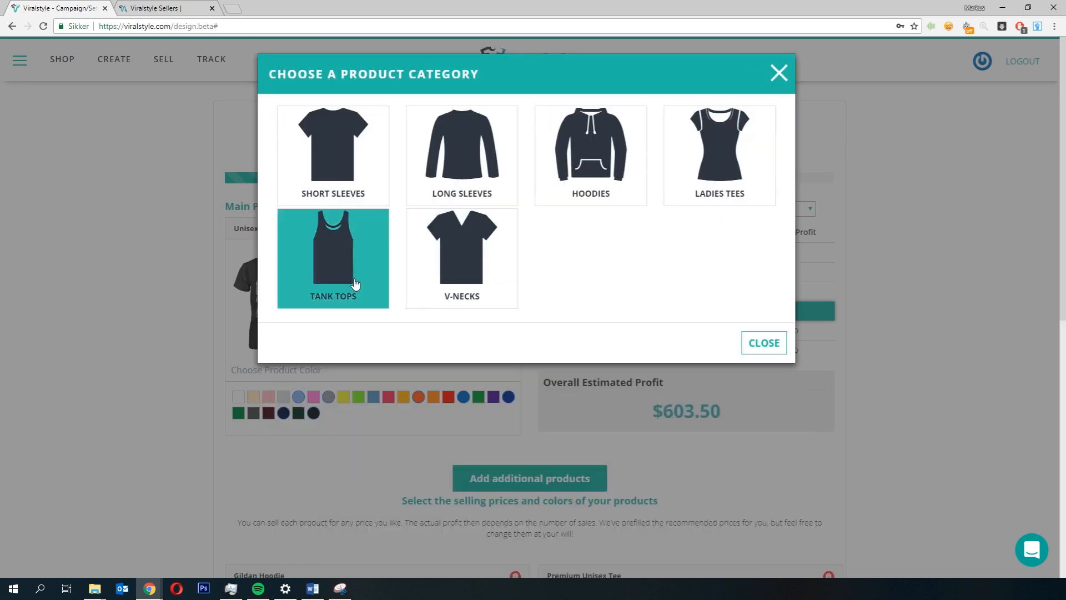
left_click(475, 247)
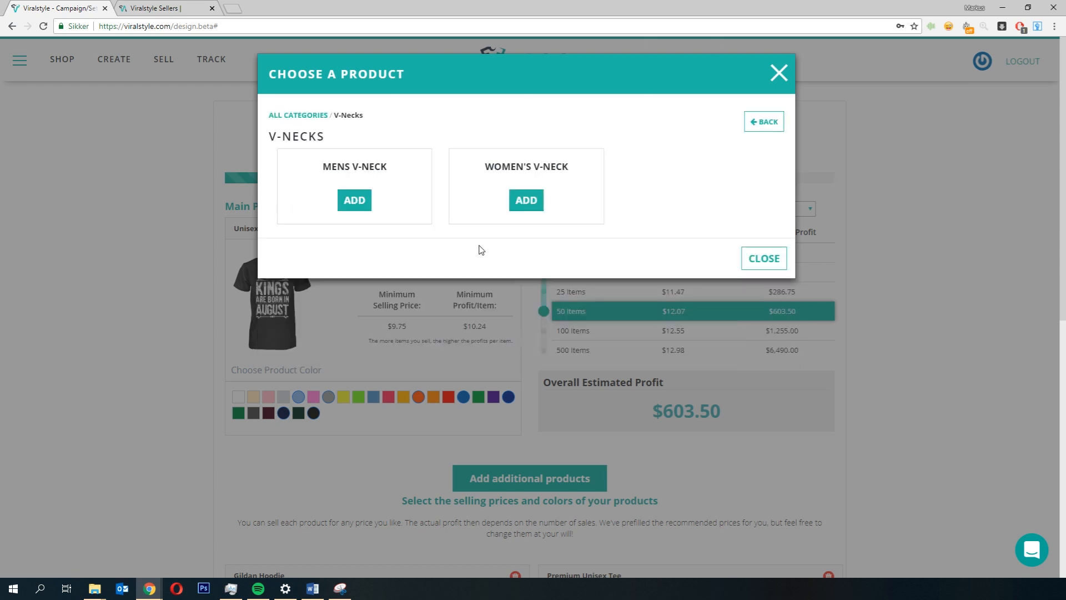
left_click(353, 377)
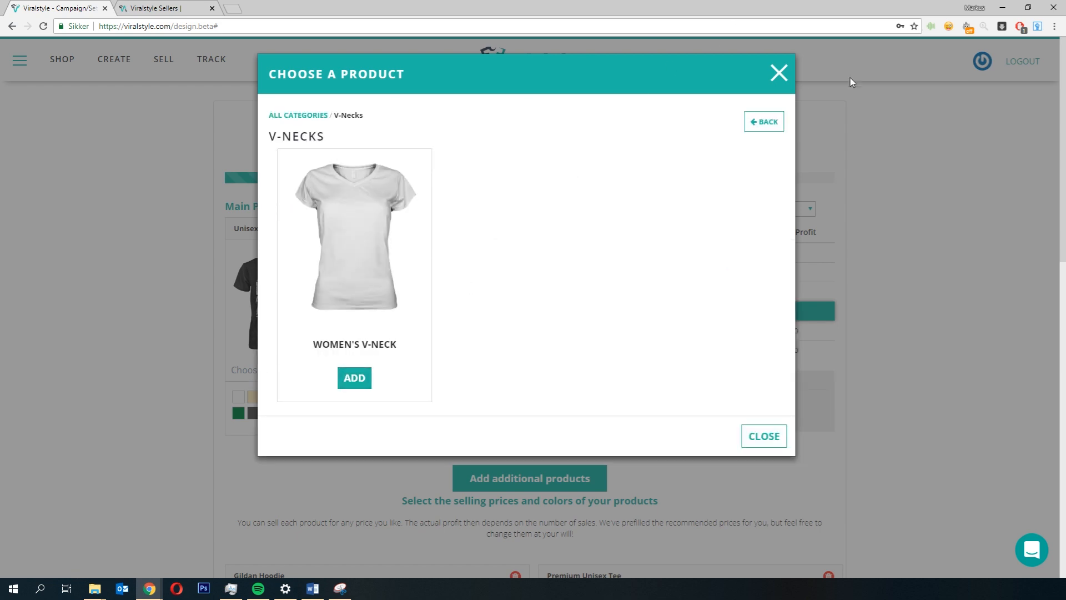
Step: Add the Crew Neck Sweatshirt from the Long Sleeves category and close the product chooser
left_click(764, 120)
left_click(478, 185)
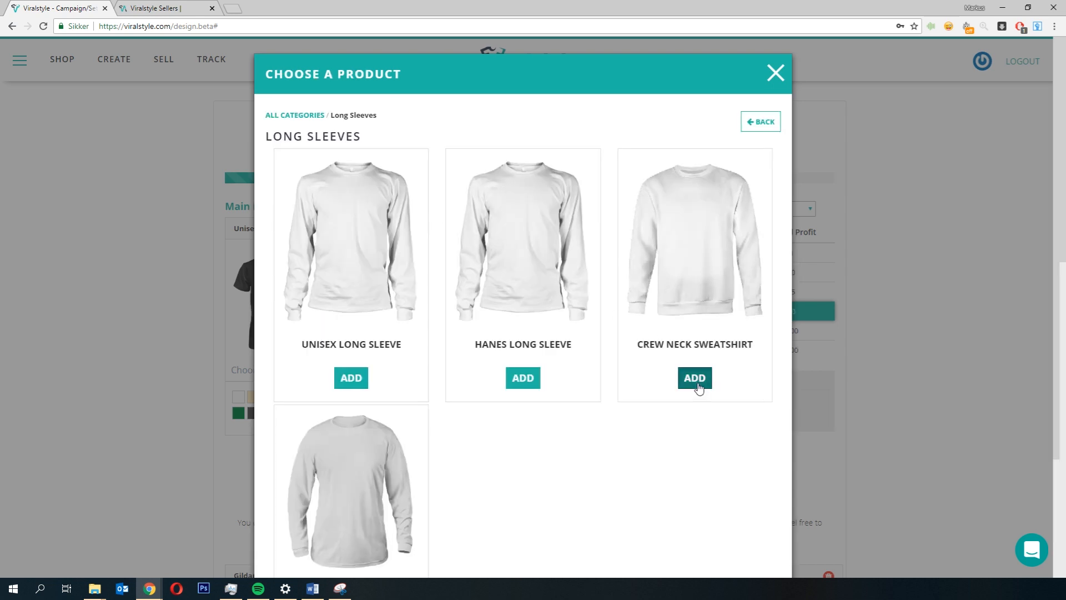
left_click(695, 377)
left_click(764, 436)
Step: Add four more colors, including Dark Chocolate and Charcoal, to the Gildan Hoodie
scroll(960, 306, "down", 8)
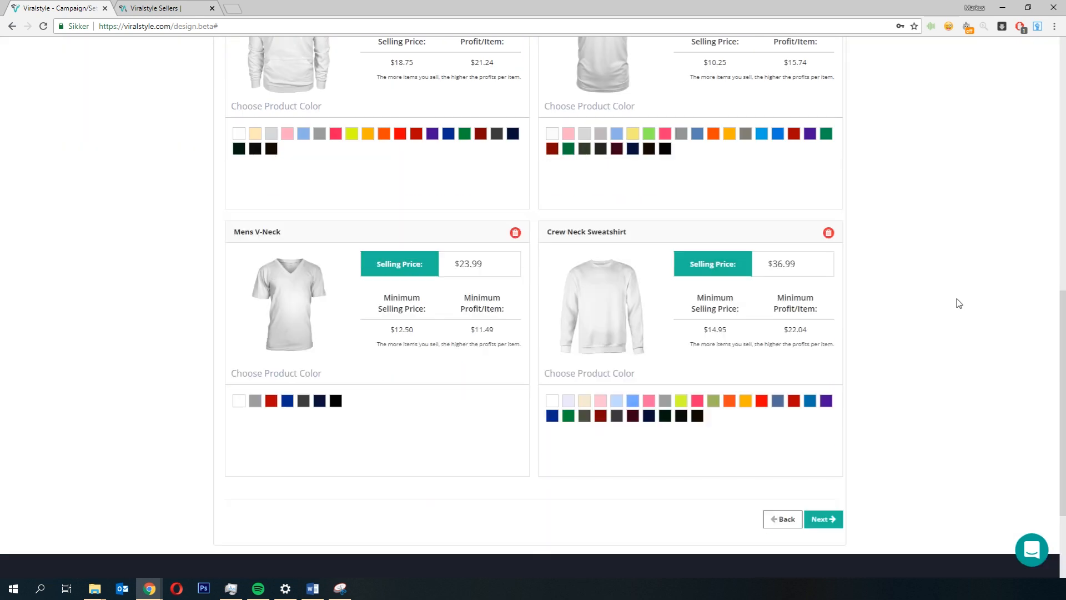
scroll(326, 248, "up", 2)
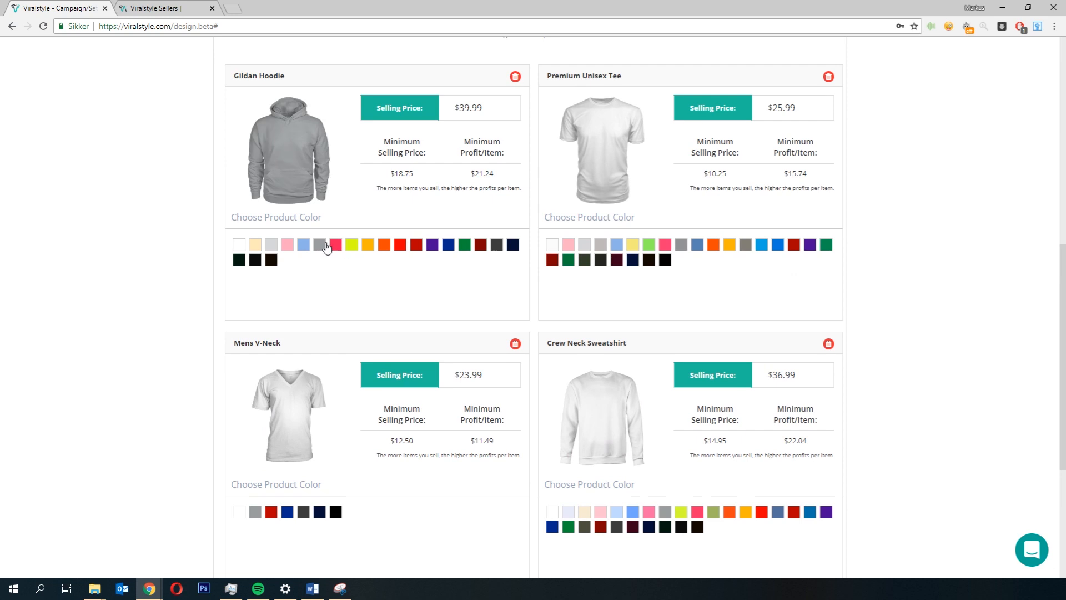
left_click(271, 260)
left_click(512, 244)
left_click(497, 244)
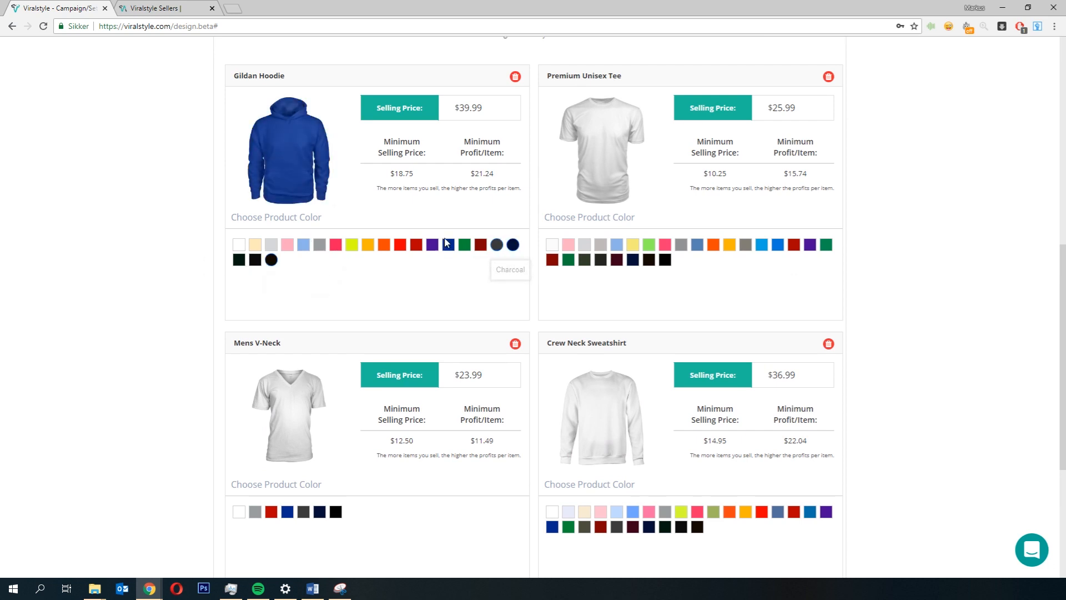
left_click(448, 244)
Step: Add three more colors, including black and navy, to the Premium Unisex Tee
left_click(699, 246)
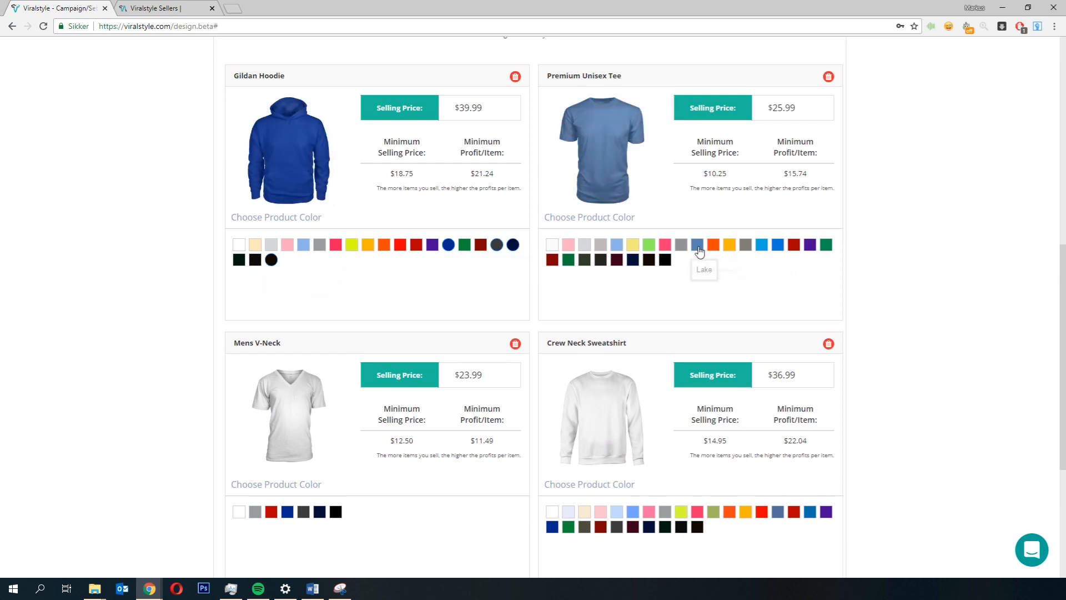
left_click(665, 260)
left_click(632, 259)
Step: Add three colors, including Black, to the Mens V-Neck
scroll(501, 366, "down", 2)
scroll(501, 367, "down", 1)
left_click(336, 345)
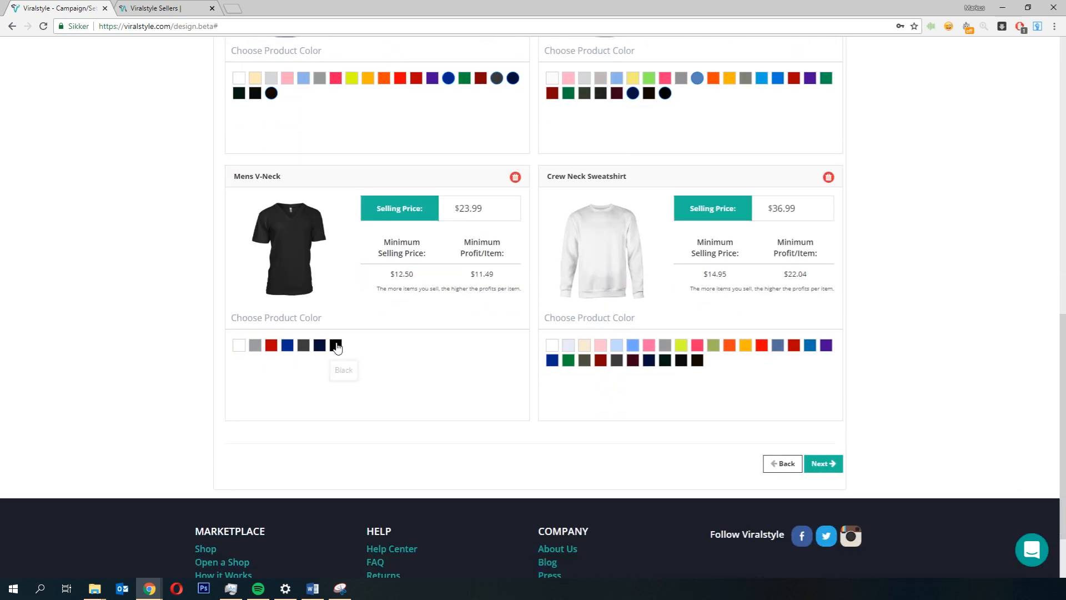
left_click(320, 344)
left_click(287, 345)
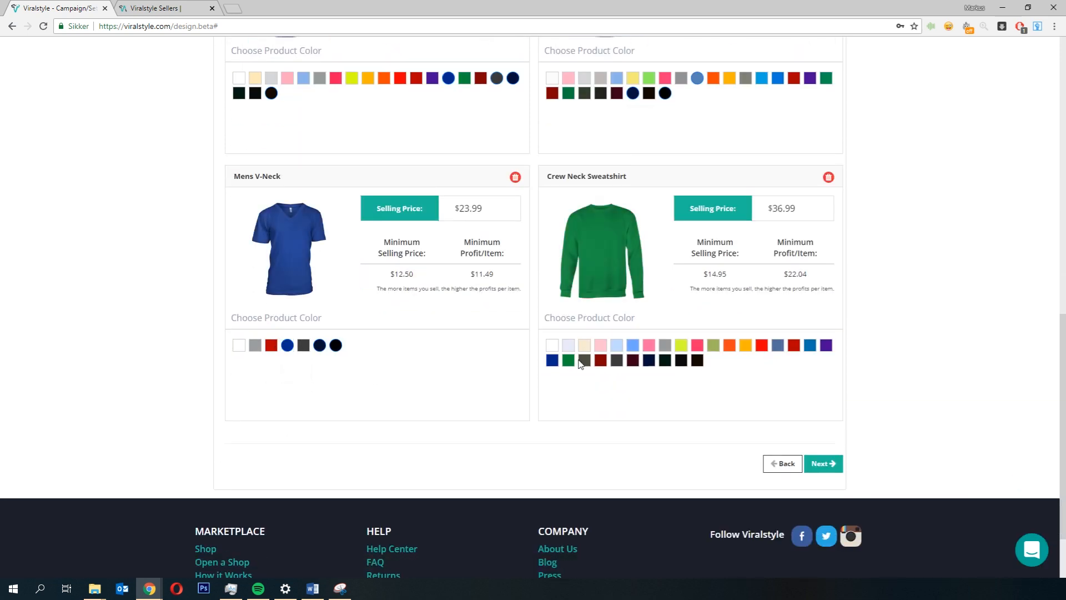
Step: Add four more colors to the Crew Neck Sweatshirt
left_click(696, 360)
left_click(681, 360)
left_click(600, 360)
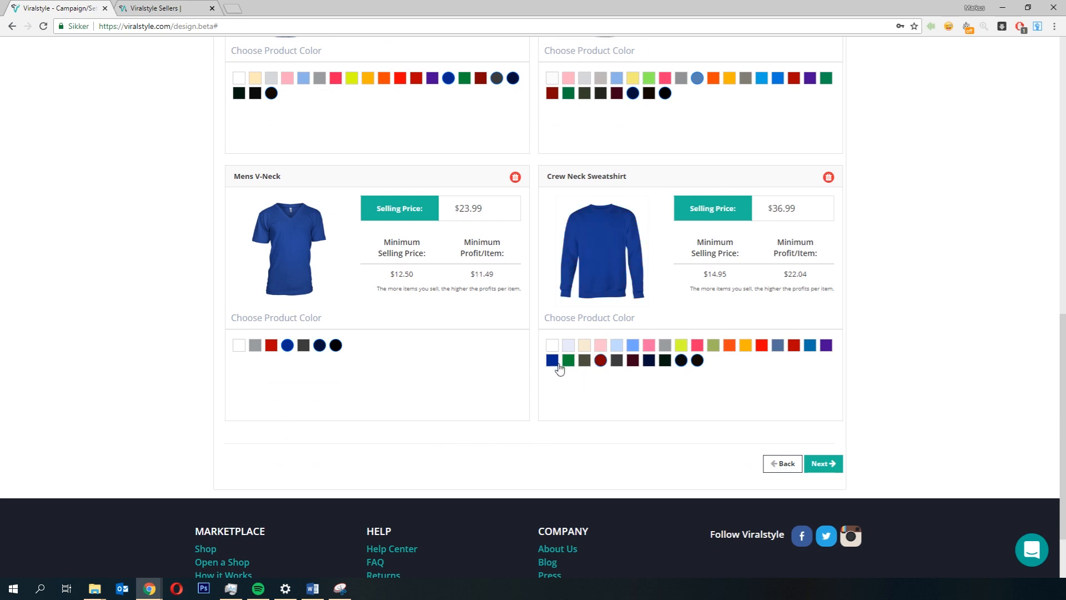
left_click(779, 344)
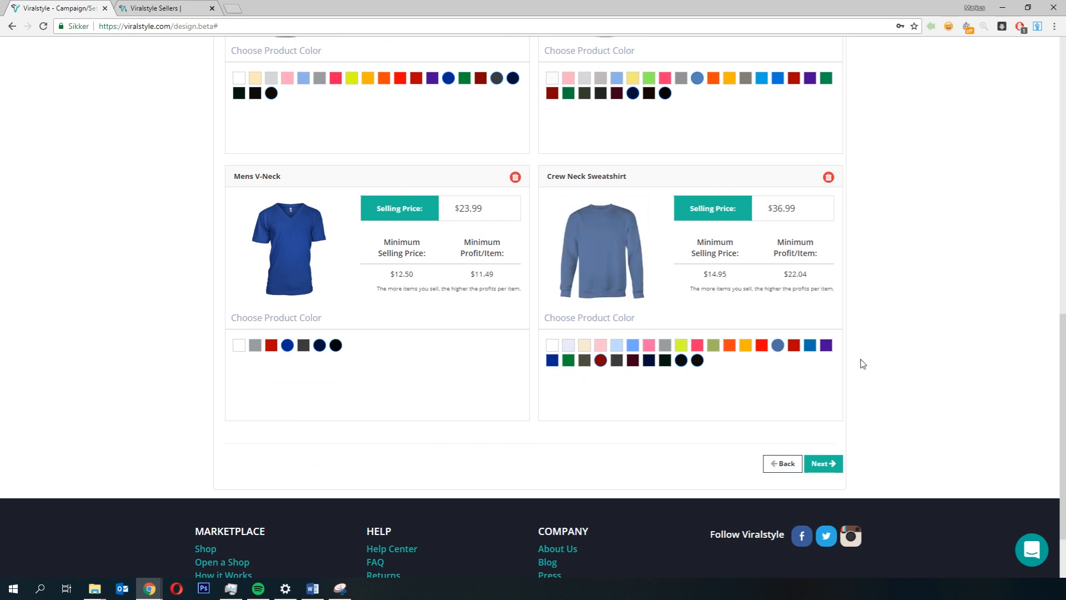
Step: Review all added products and their colors, then continue to the Launch step
scroll(861, 364, "up", 12)
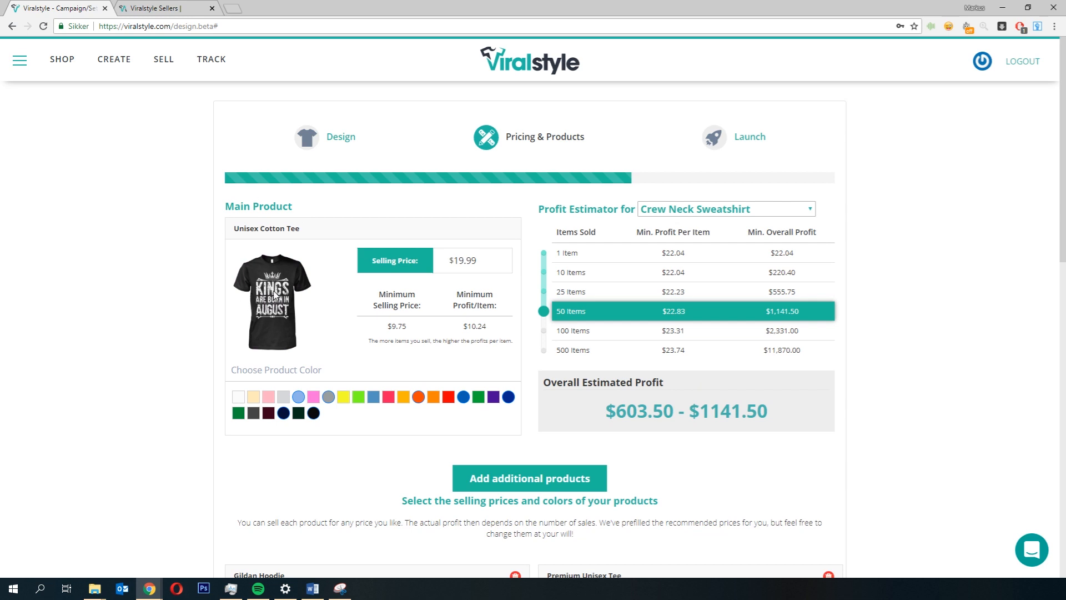
scroll(465, 310, "down", 6)
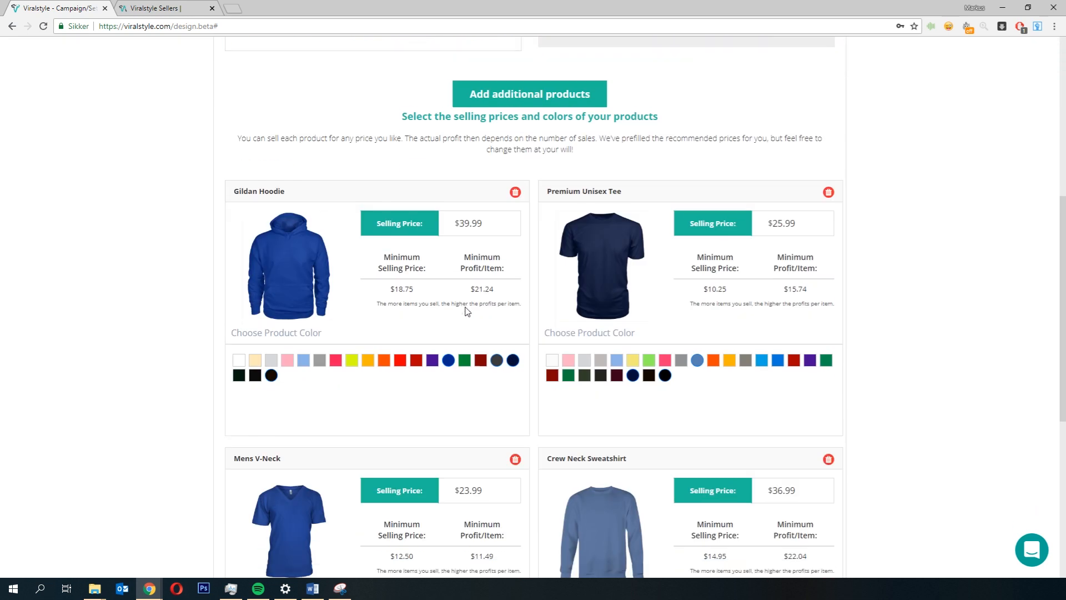
scroll(657, 105, "down", 4)
scroll(764, 375, "up", 2)
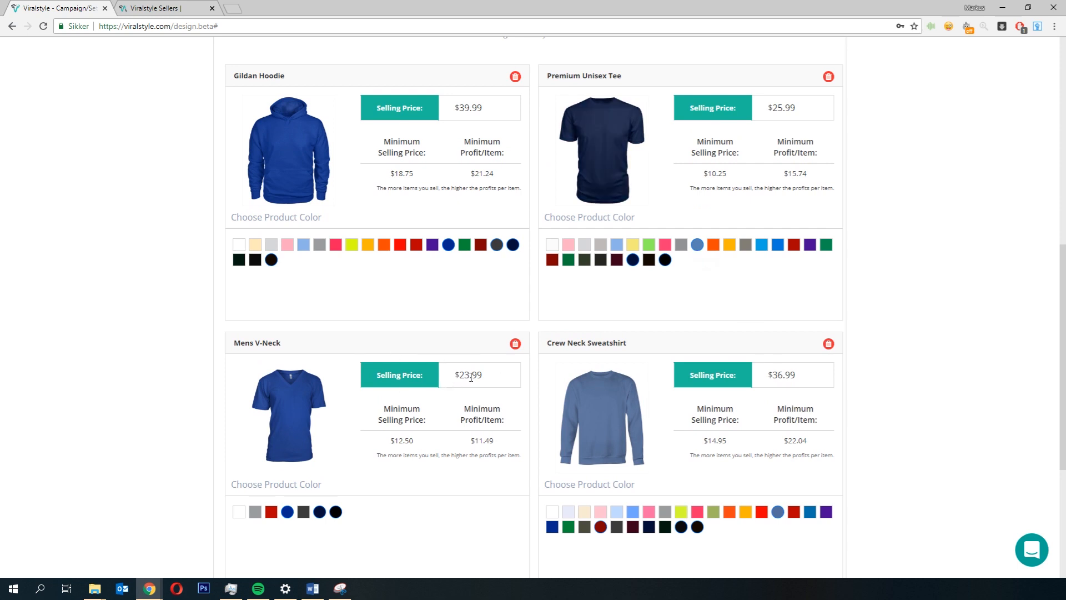
scroll(478, 394, "down", 1)
scroll(777, 333, "down", 3)
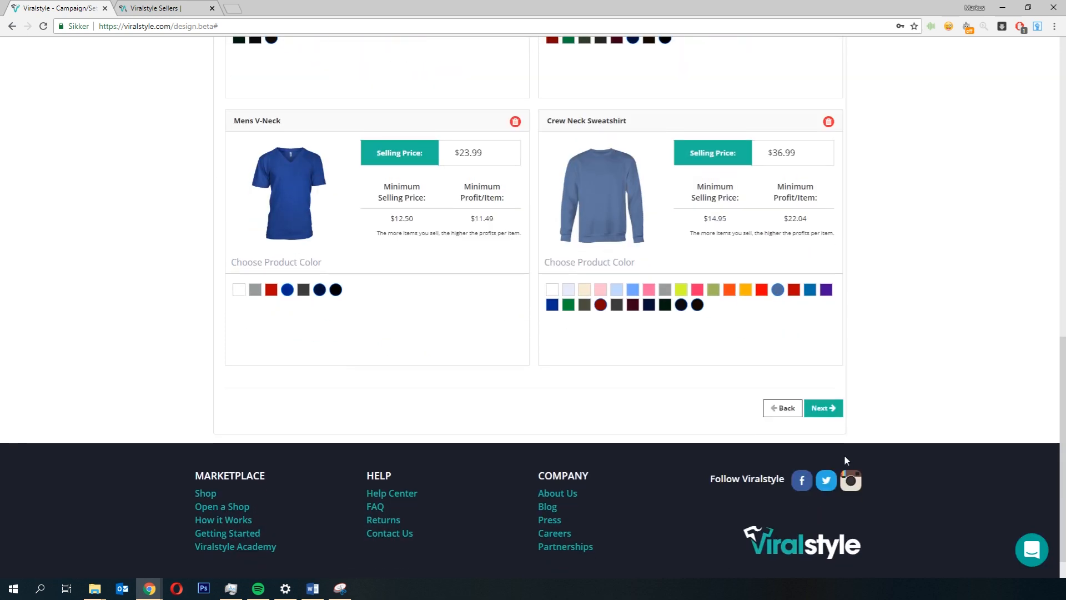
left_click(830, 408)
Step: Title the campaign Kings of August
left_click(299, 233)
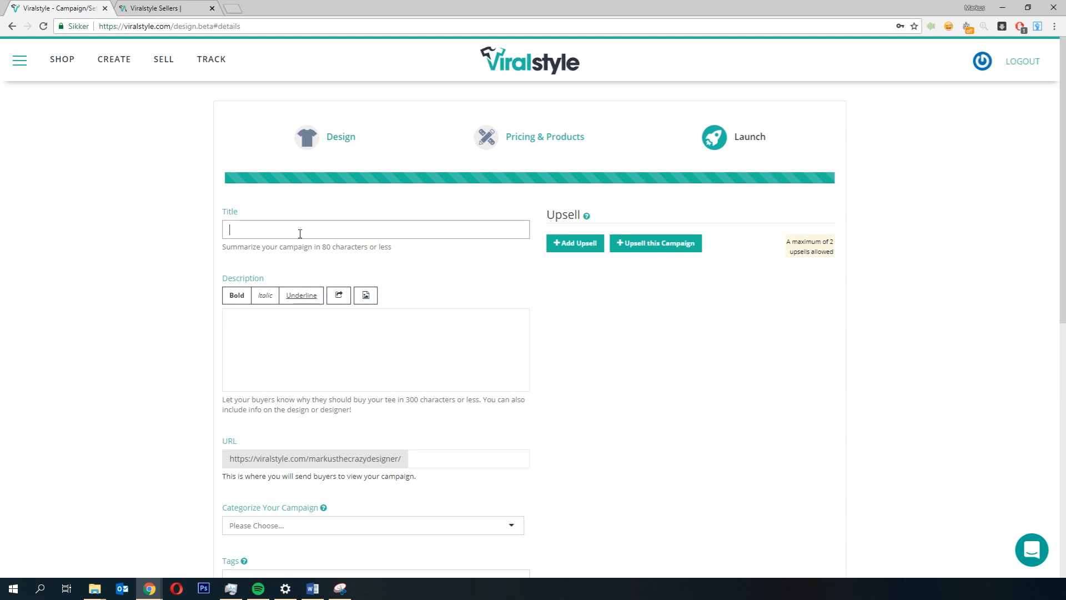
type("Kings of Au")
type("gua")
left_click(152, 312)
scroll(222, 367, "down", 2)
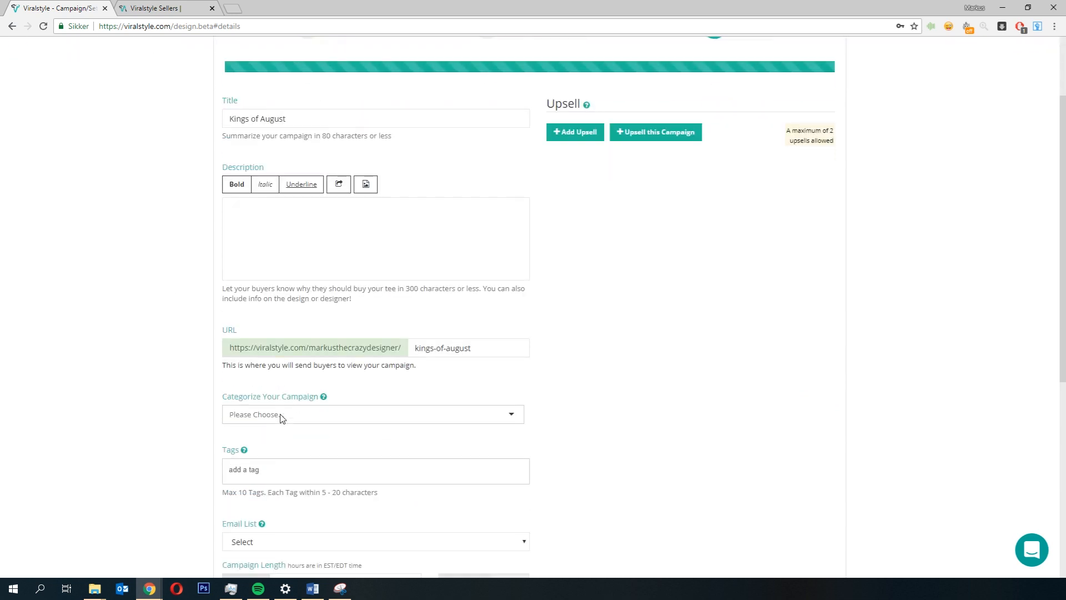
Step: Write the description as How to order, followed by a line 1) choose color
left_click(292, 220)
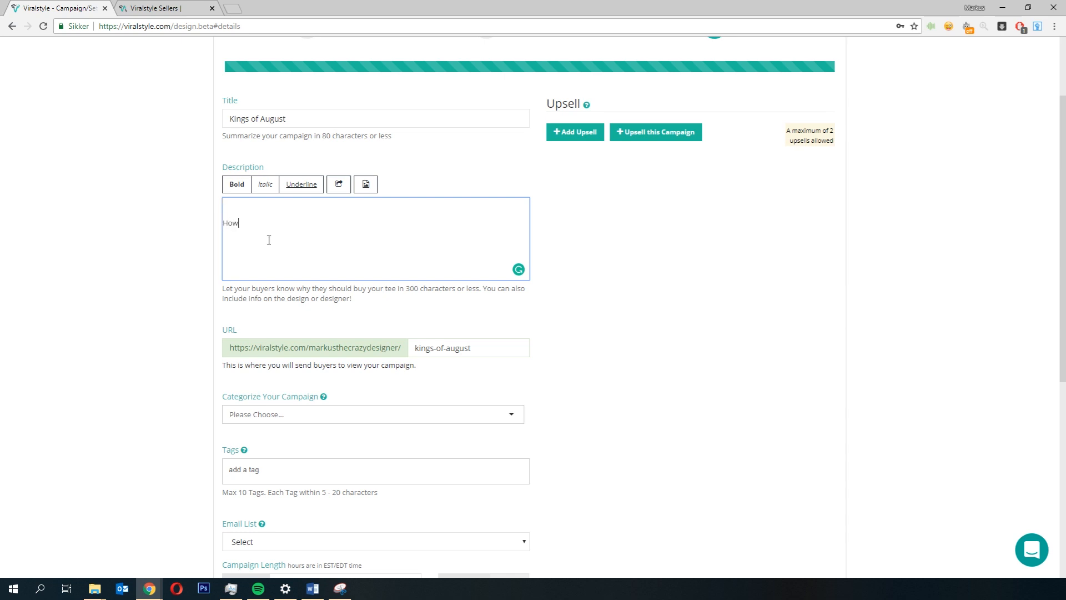
type("to order")
key("Return")
type("1) choose color")
left_click(139, 261)
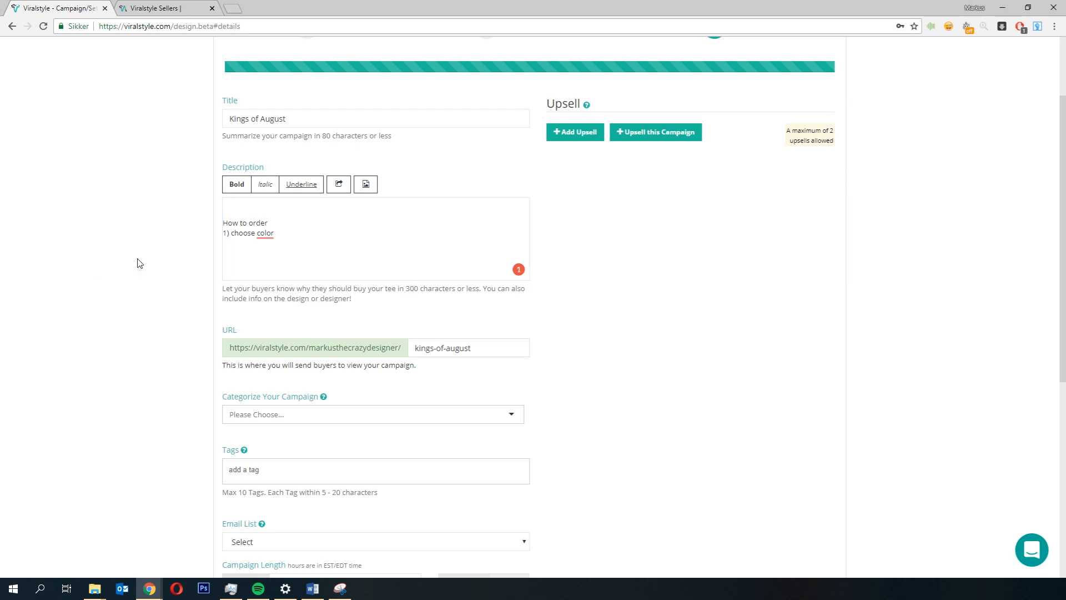
Step: Try to find a gift category in the campaign category list
scroll(217, 276, "down", 1)
scroll(216, 276, "down", 1)
left_click(303, 305)
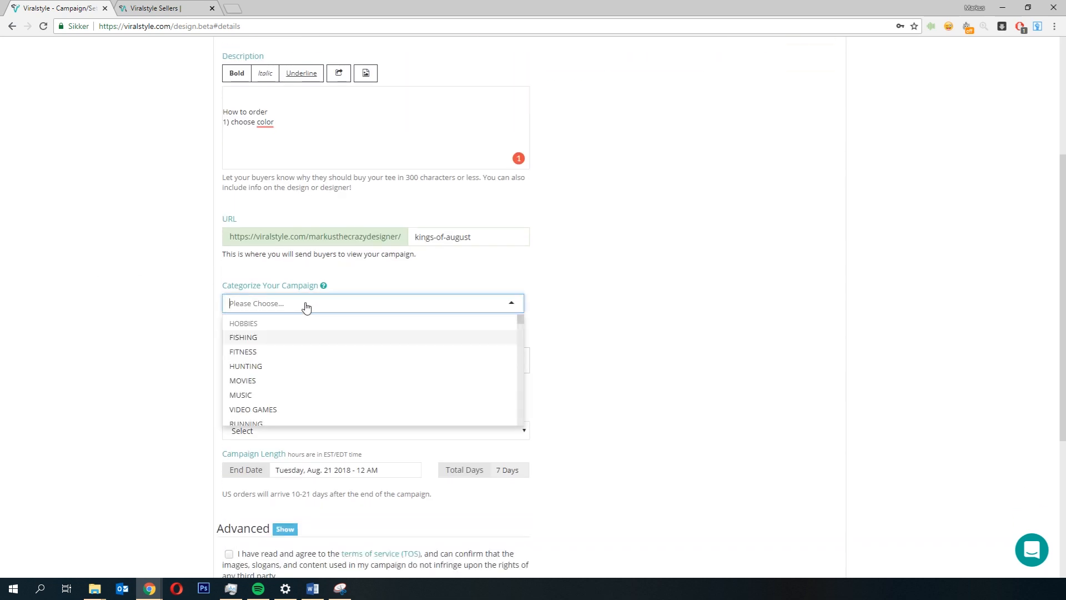
scroll(294, 328, "down", 1)
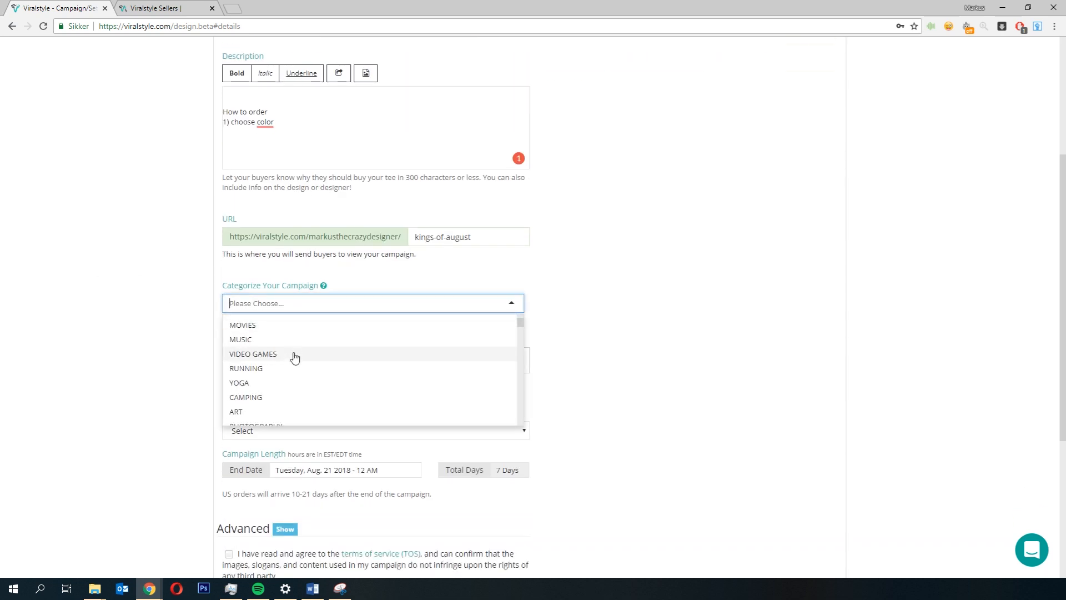
type("gif")
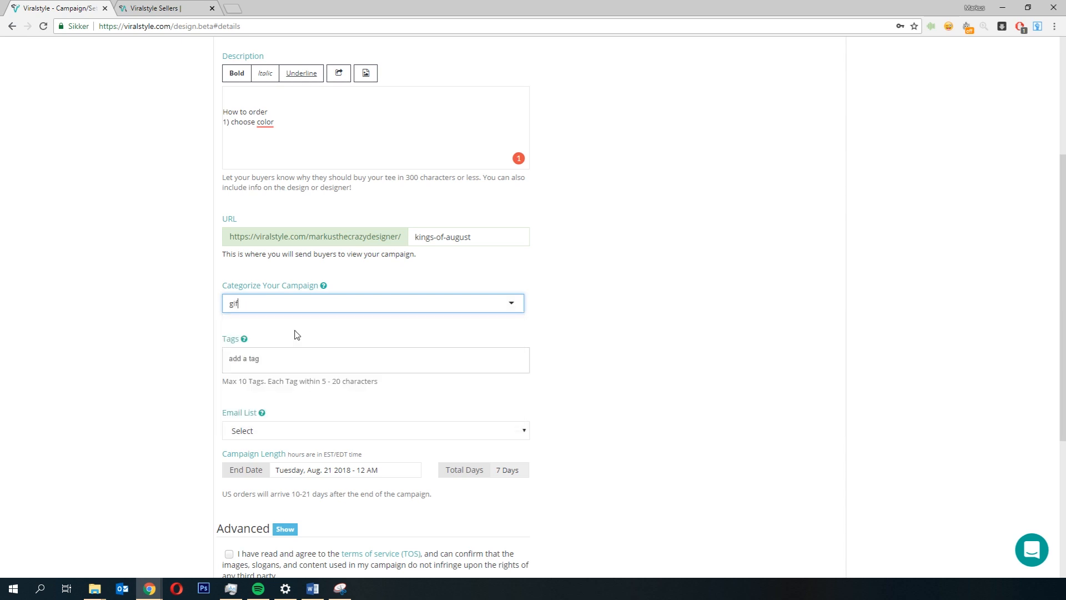
key("BackSpace")
key("BackSpace")
key("BackSpace")
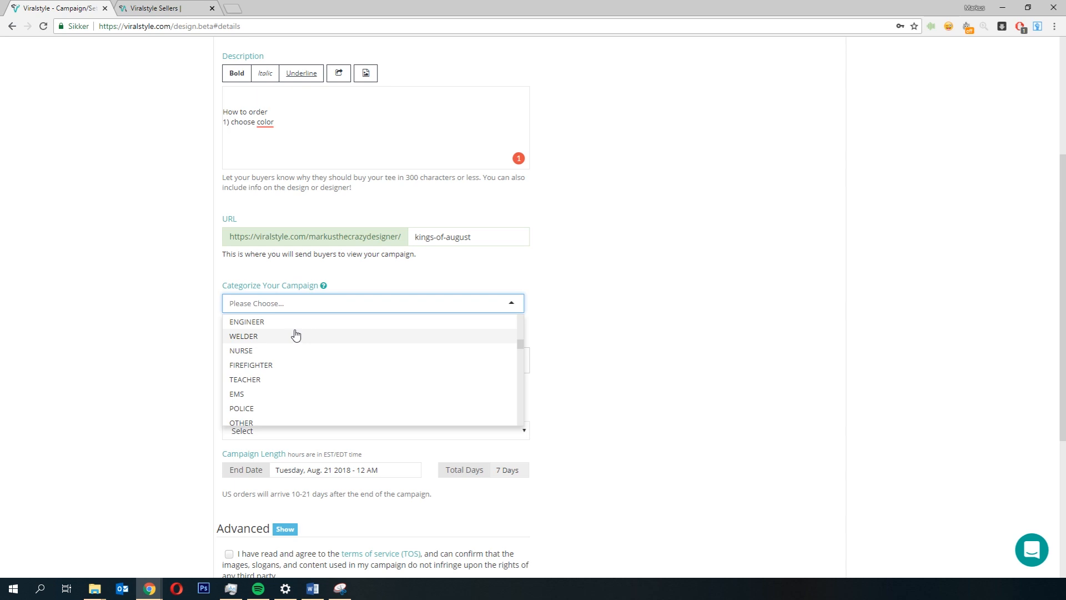
left_click(114, 273)
Step: Add the tags birthday and august birthday, and start a gift tag
scroll(133, 272, "down", 2)
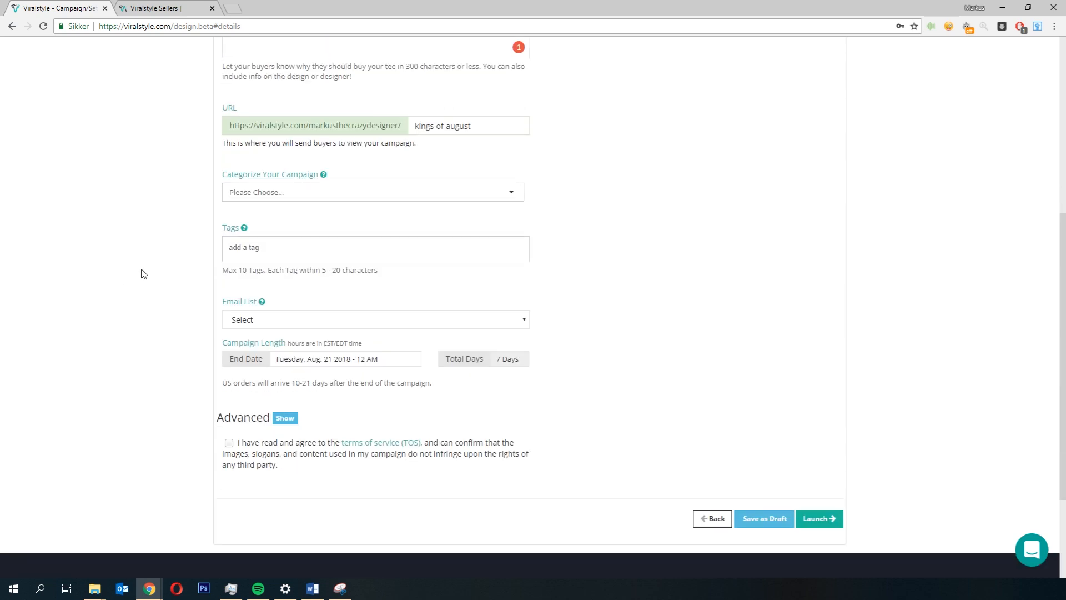
left_click(260, 247)
type("birthday")
key("Return")
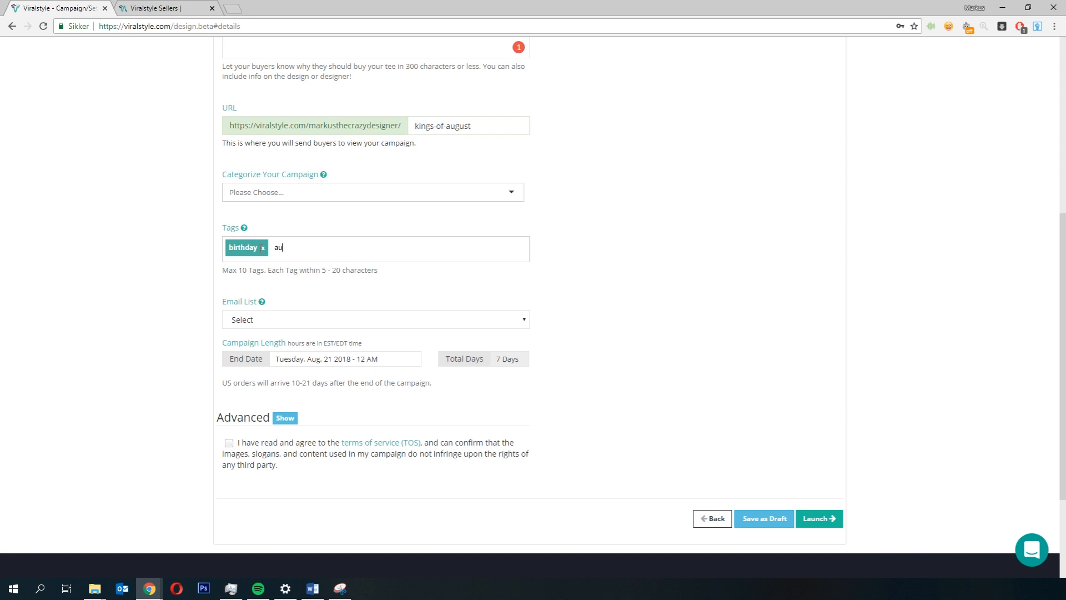
type("august birthday")
key("Return")
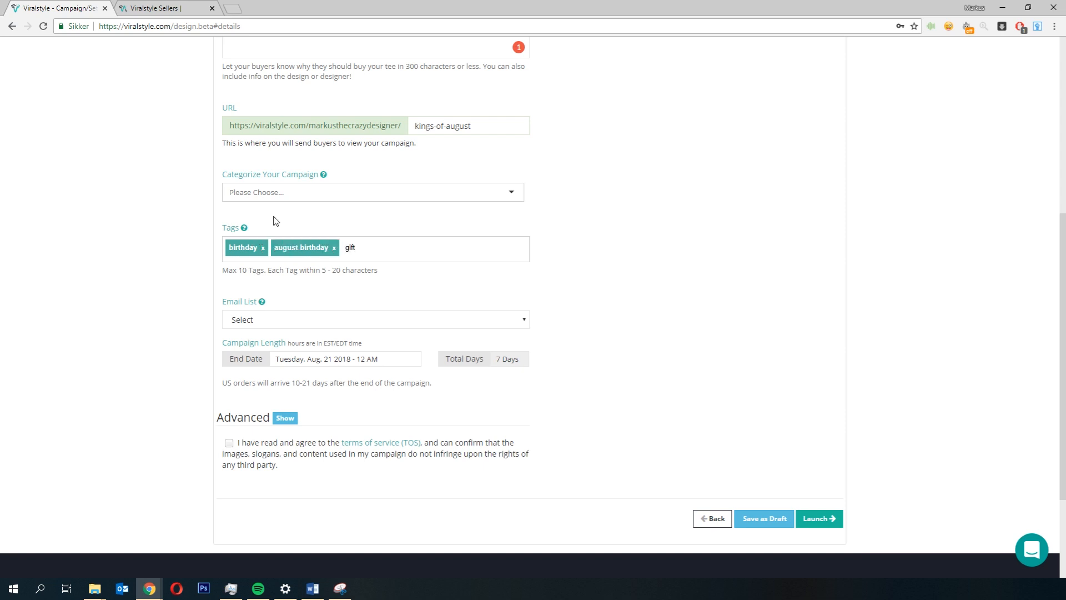
Step: Agree to the terms of service for the campaign
left_click(99, 338)
left_click(272, 320)
left_click(101, 286)
scroll(215, 335, "down", 1)
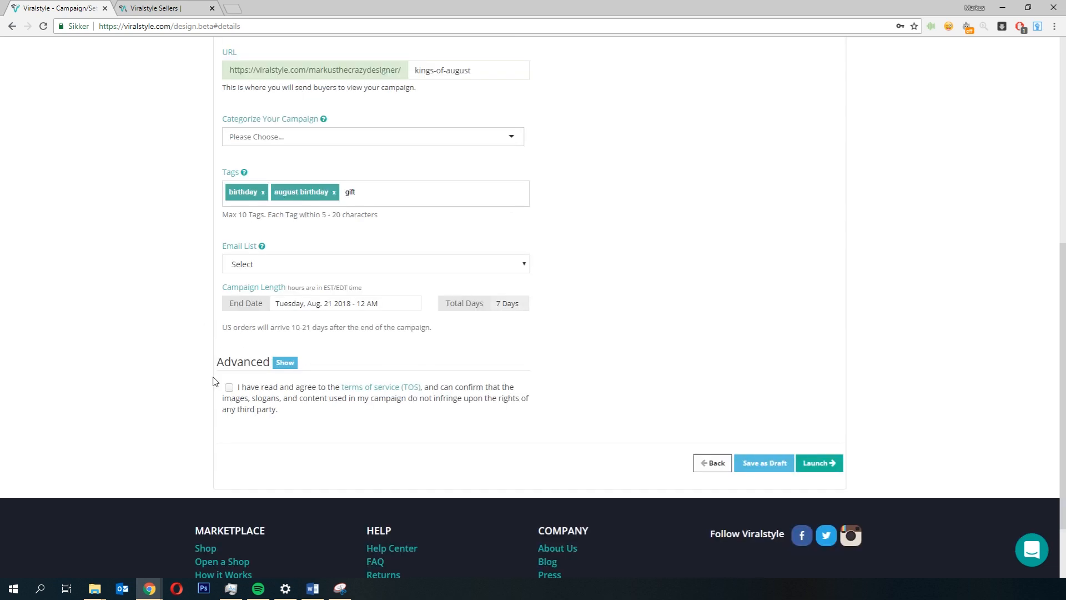
left_click(230, 388)
scroll(170, 415, "up", 1)
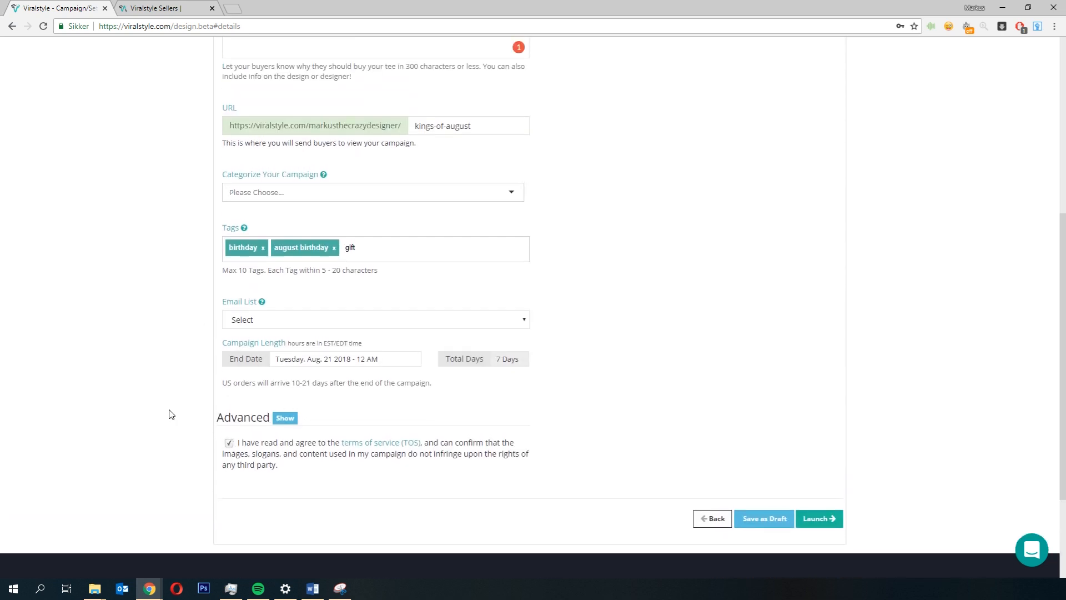
scroll(170, 414, "up", 6)
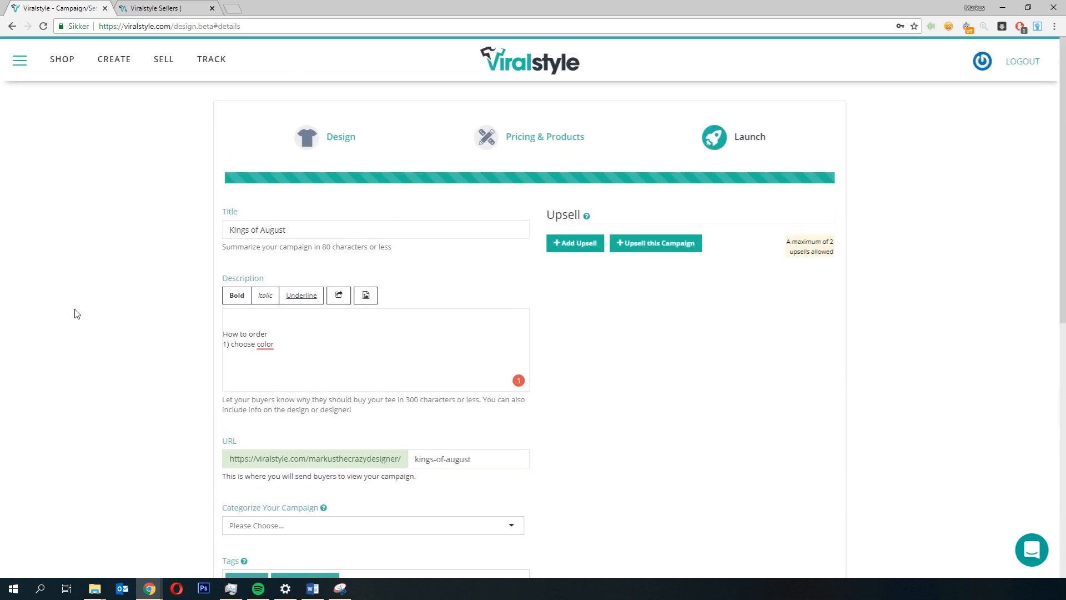
scroll(241, 435, "down", 3)
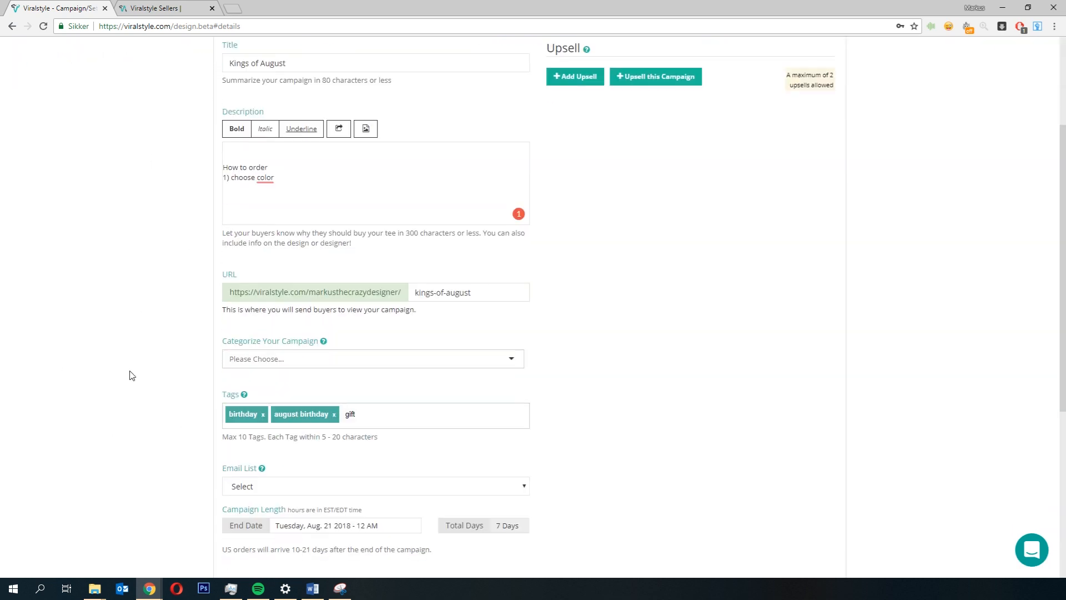
Step: Launch the campaign
scroll(434, 509, "down", 5)
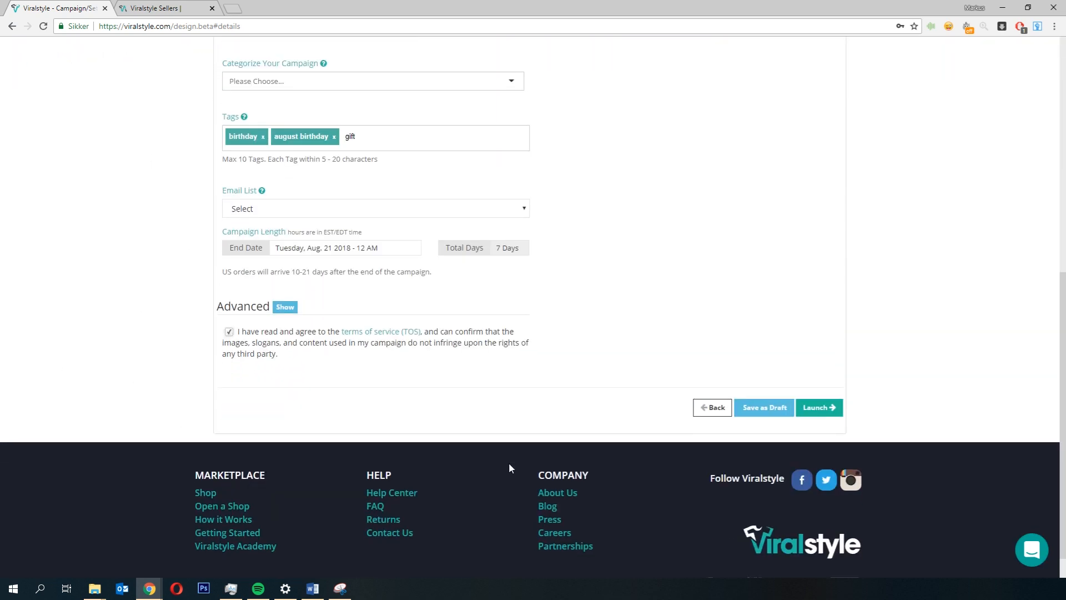
left_click(833, 411)
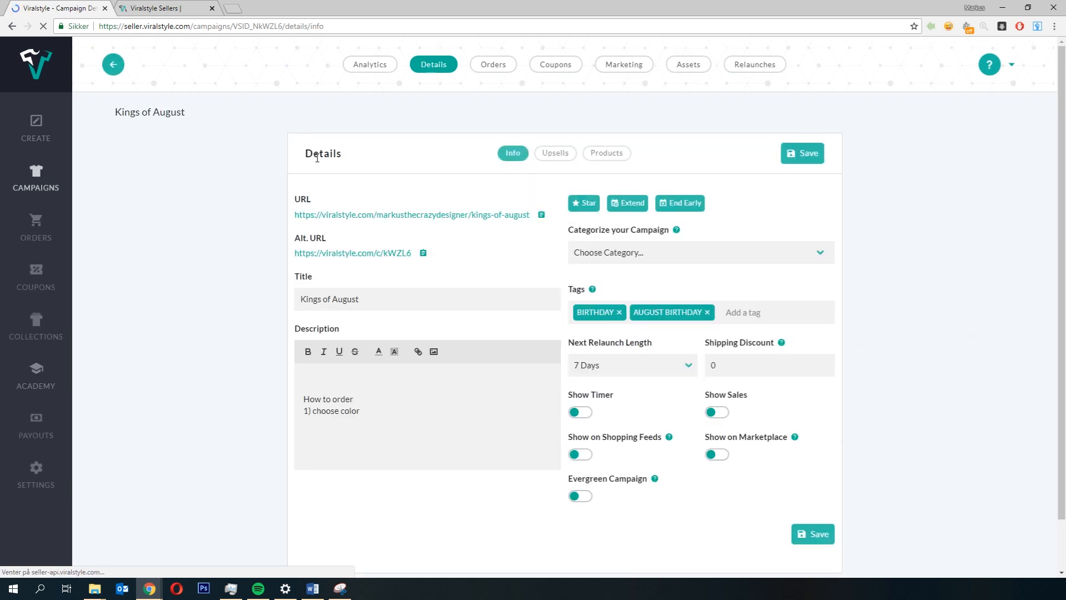
Step: Open the campaign's public page and browse its colors and product styles
left_click(366, 253)
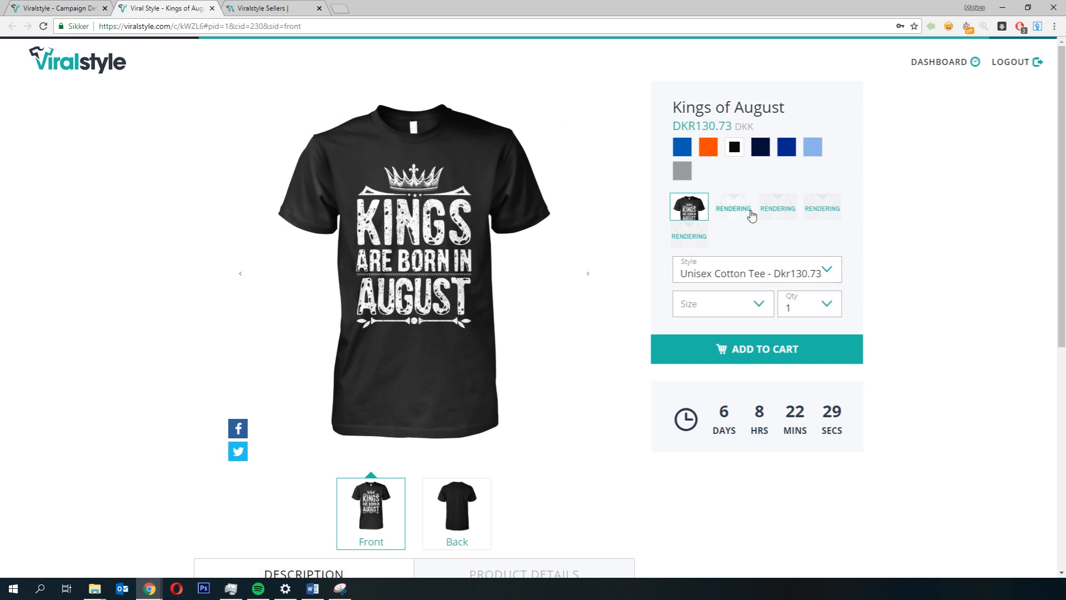
left_click(766, 147)
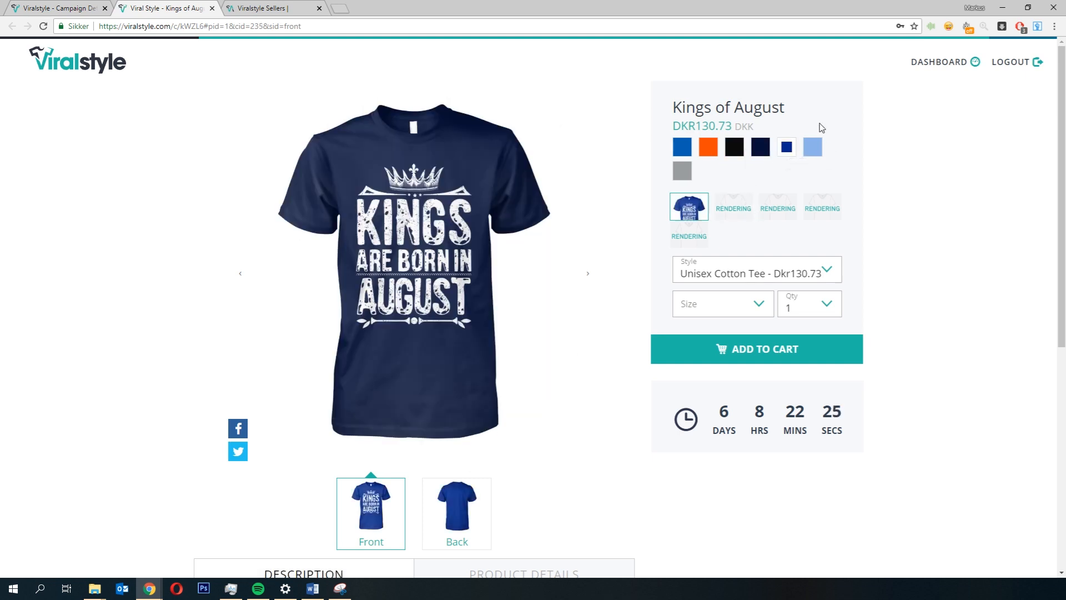
left_click(786, 147)
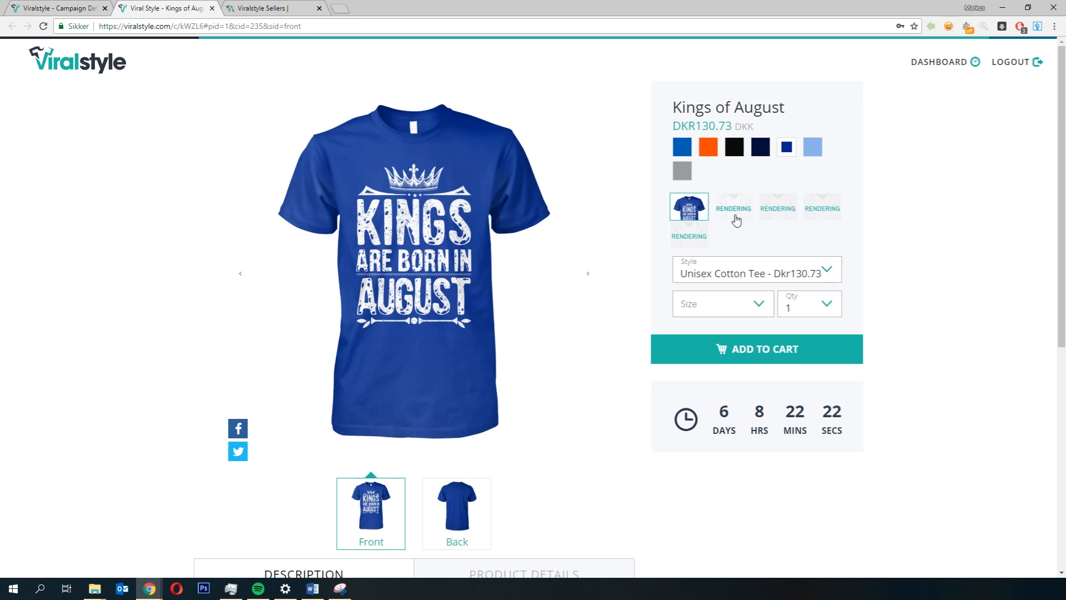
left_click(733, 215)
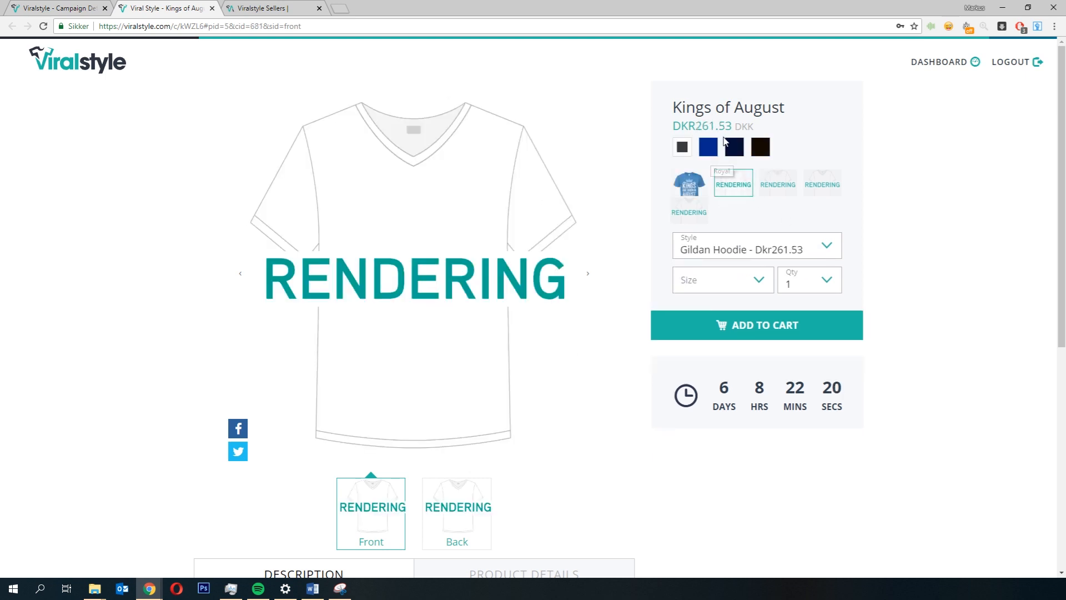
left_click(689, 187)
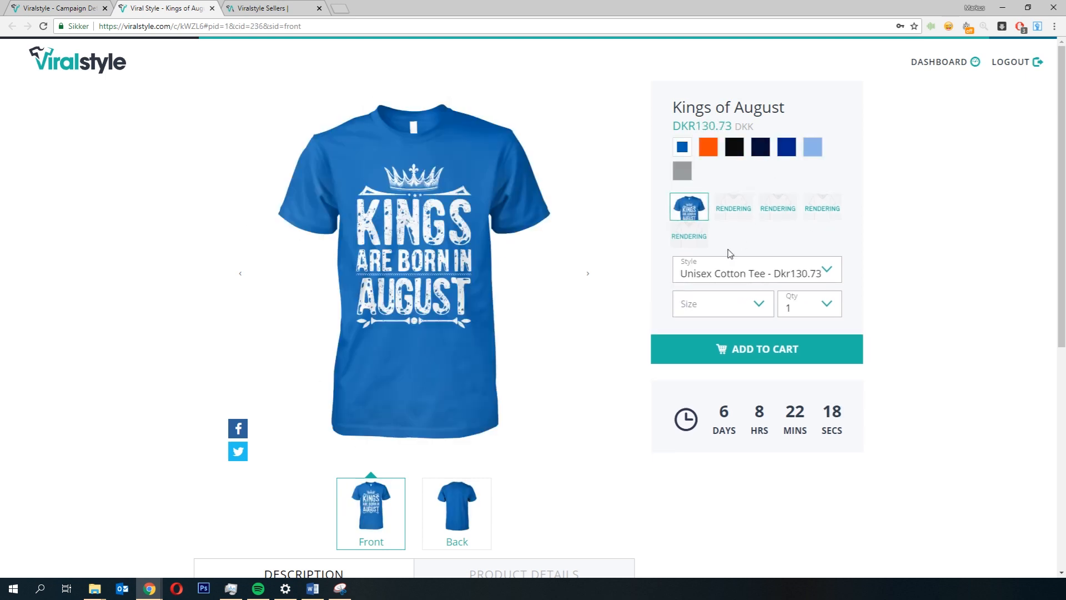
scroll(685, 300, "down", 5)
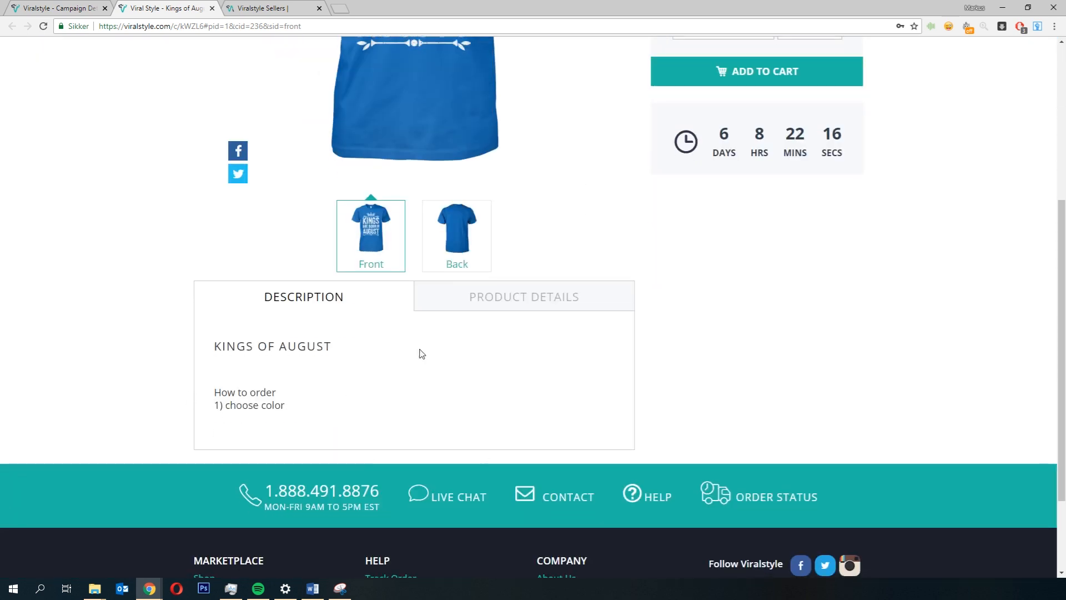
scroll(639, 451, "down", 3)
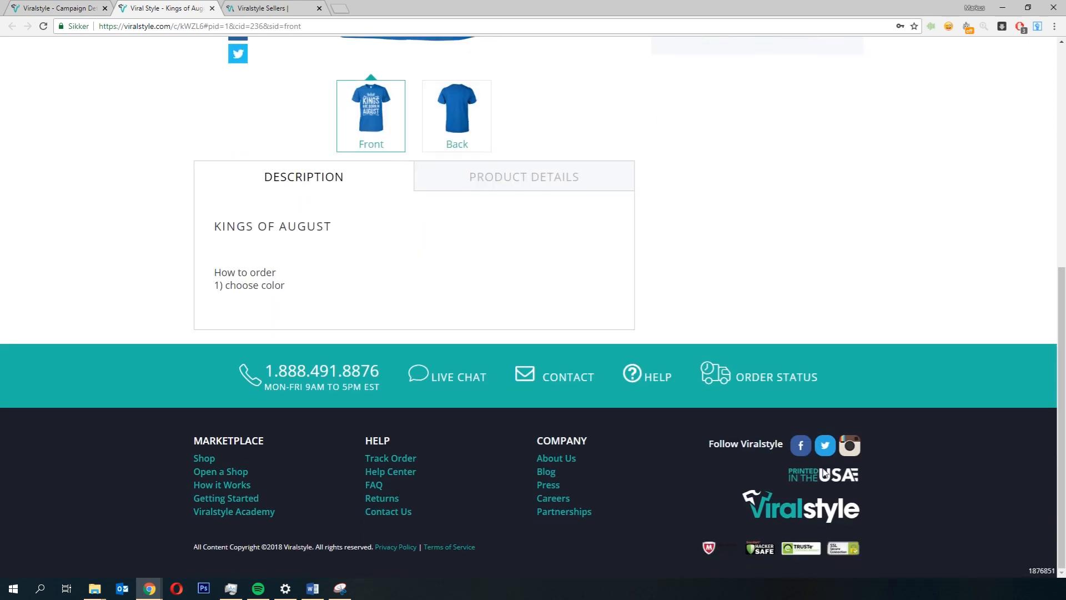
scroll(241, 66, "up", 3)
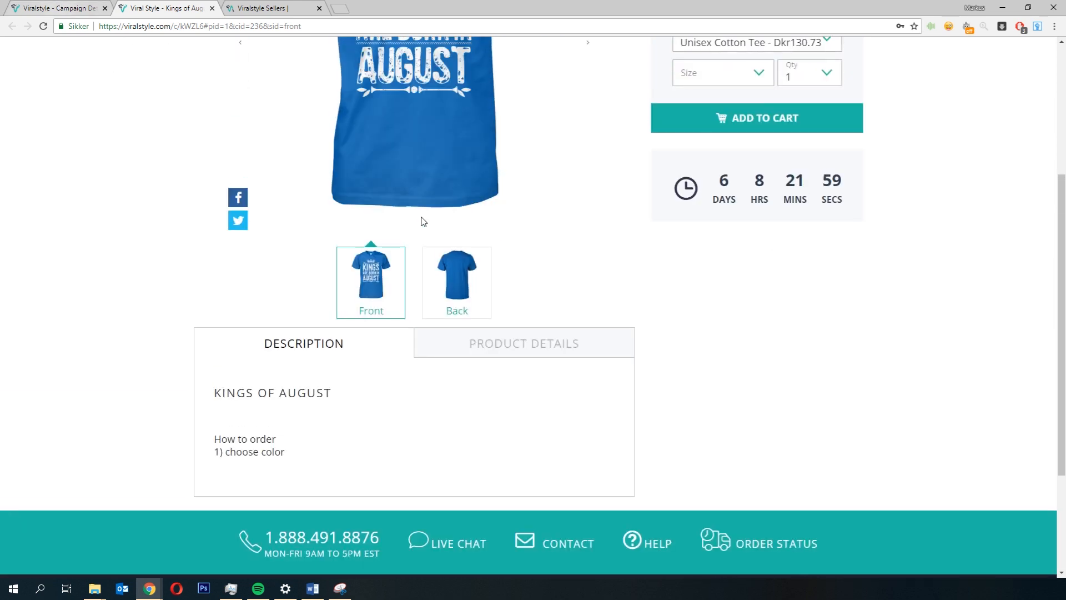
key("ctrl+shift+Tab")
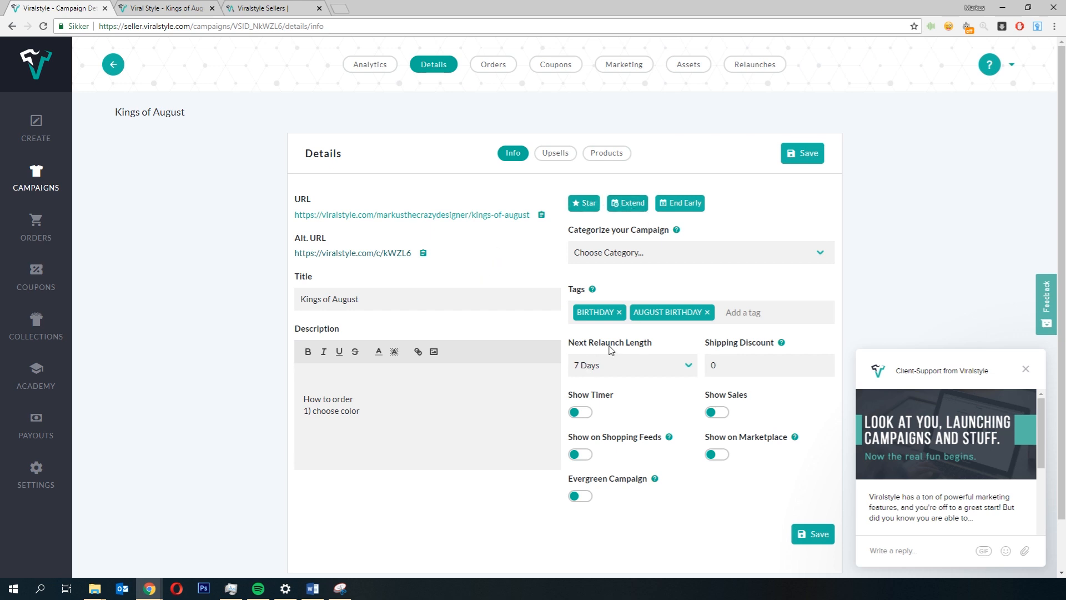
Step: Set the next relaunch length to 3 Days
left_click(610, 364)
left_click(609, 383)
left_click(167, 8)
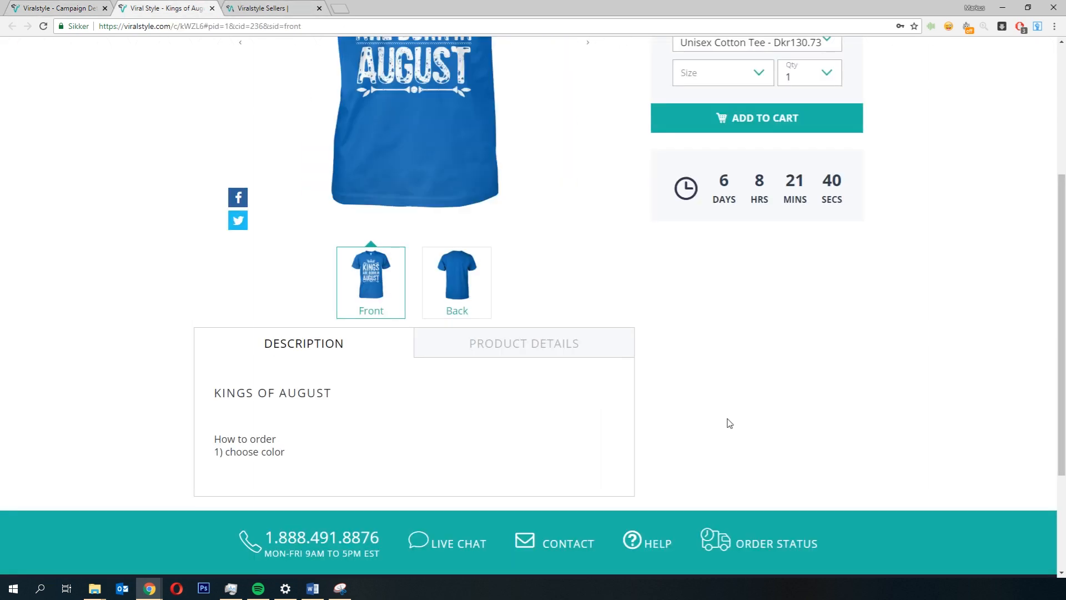
scroll(692, 227, "up", 1)
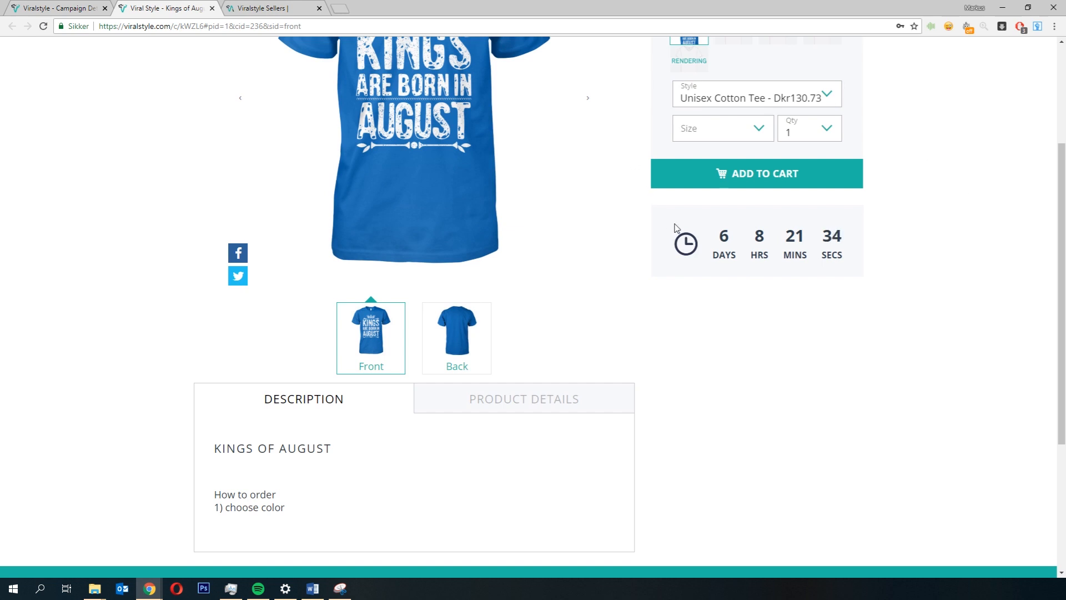
left_click(56, 8)
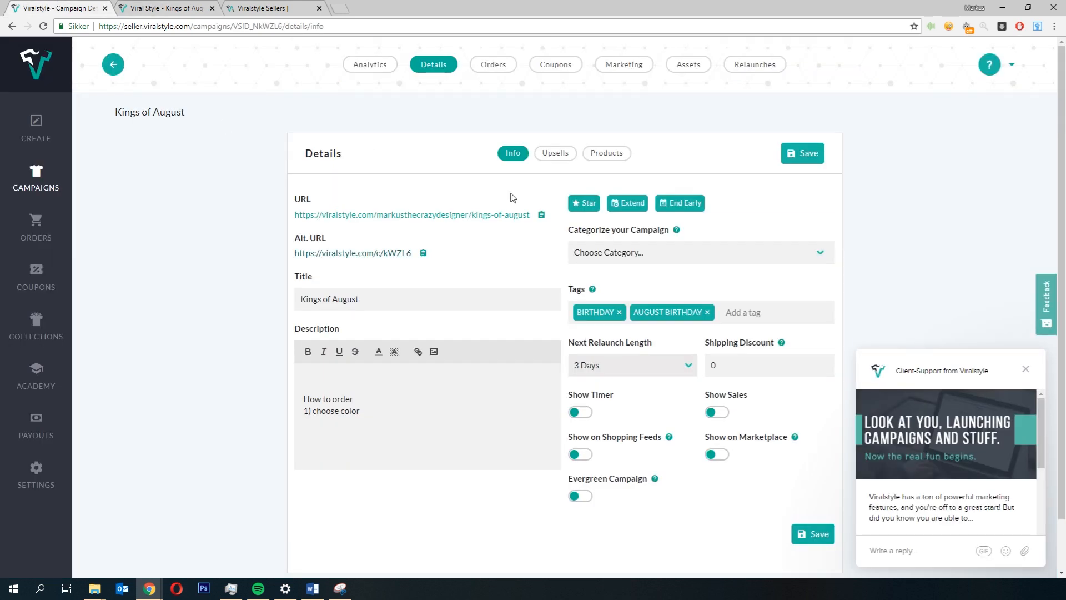
Step: Close the support chat and toggle the Show Sales switch for the campaign
left_click(1025, 369)
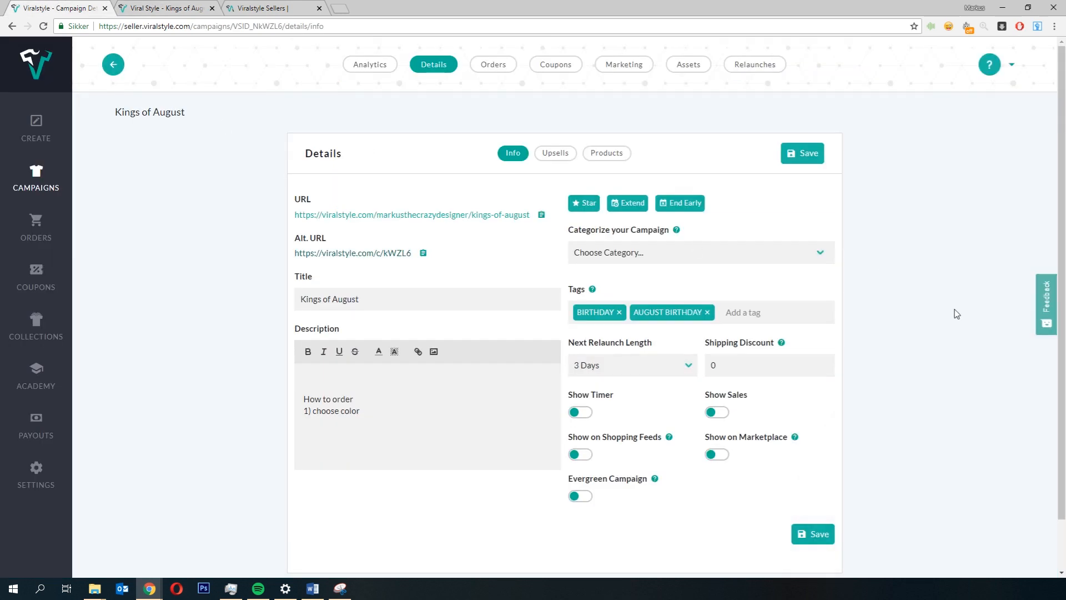
scroll(957, 314, "down", 1)
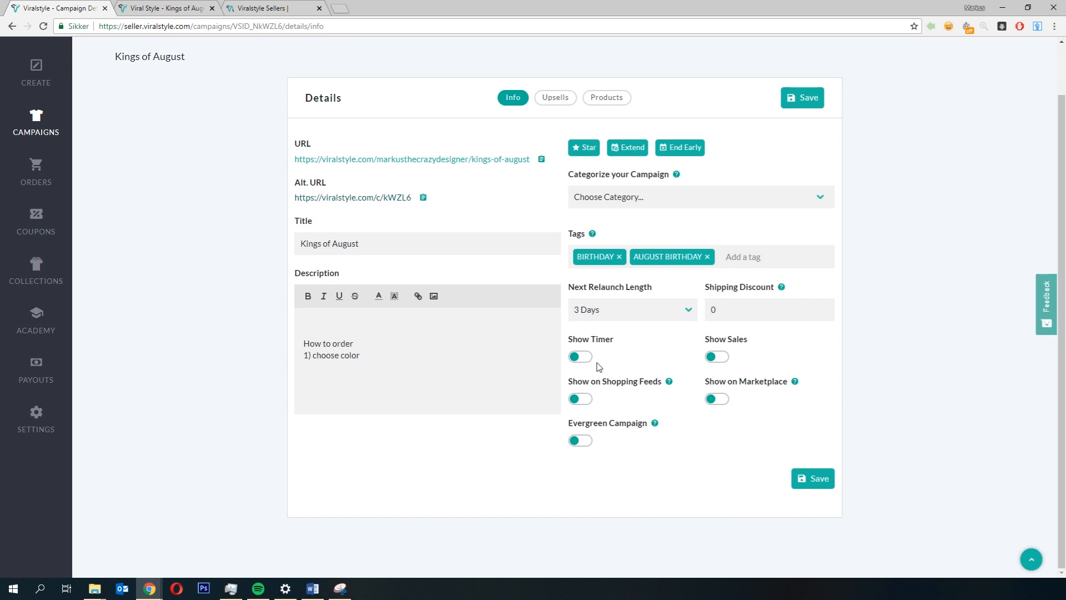
left_click(721, 357)
left_click(161, 8)
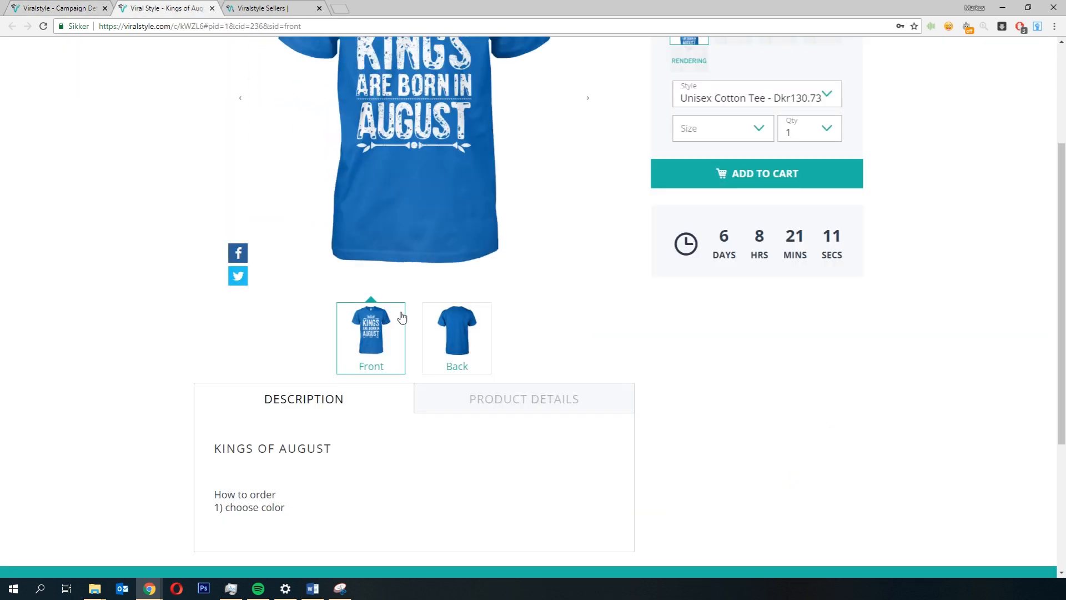
scroll(400, 314, "up", 3)
left_click(54, 7)
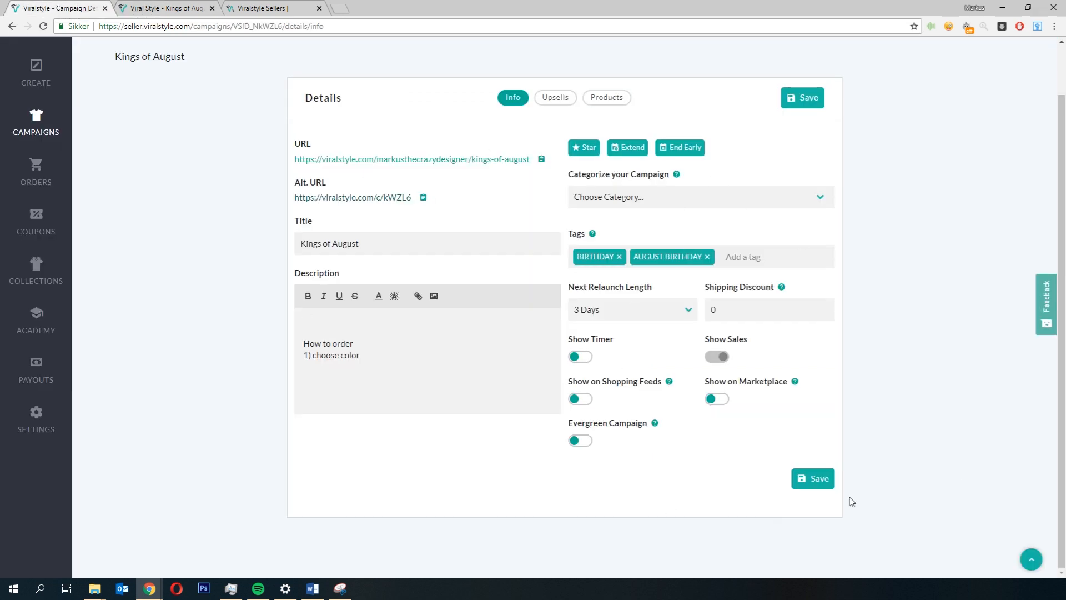
Step: Add the Kings of August campaign as an upsell and switch its product to the Gildan Hoodie
left_click(554, 101)
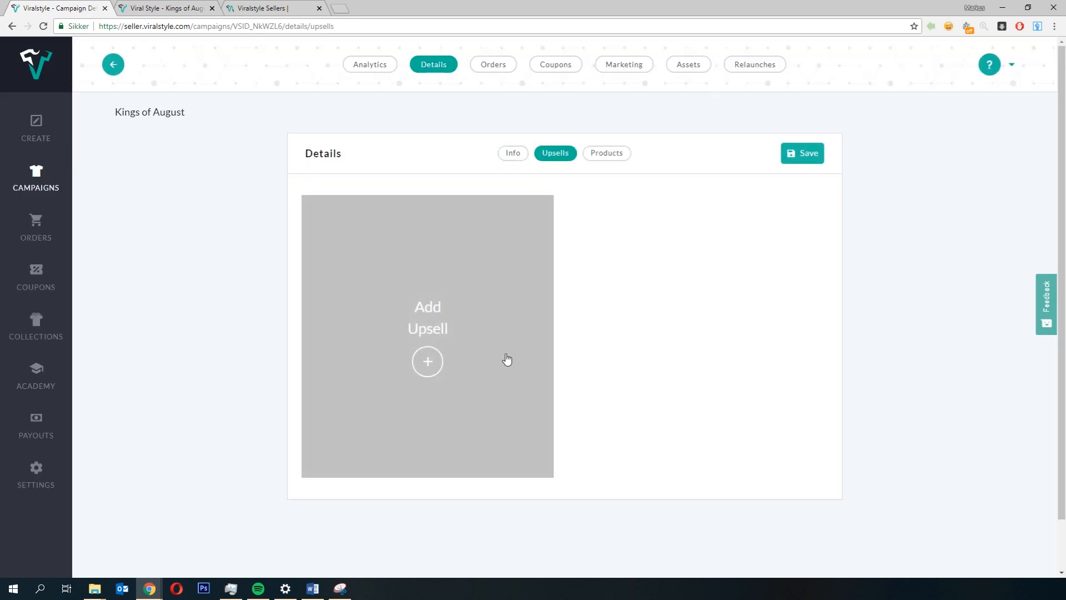
left_click(439, 368)
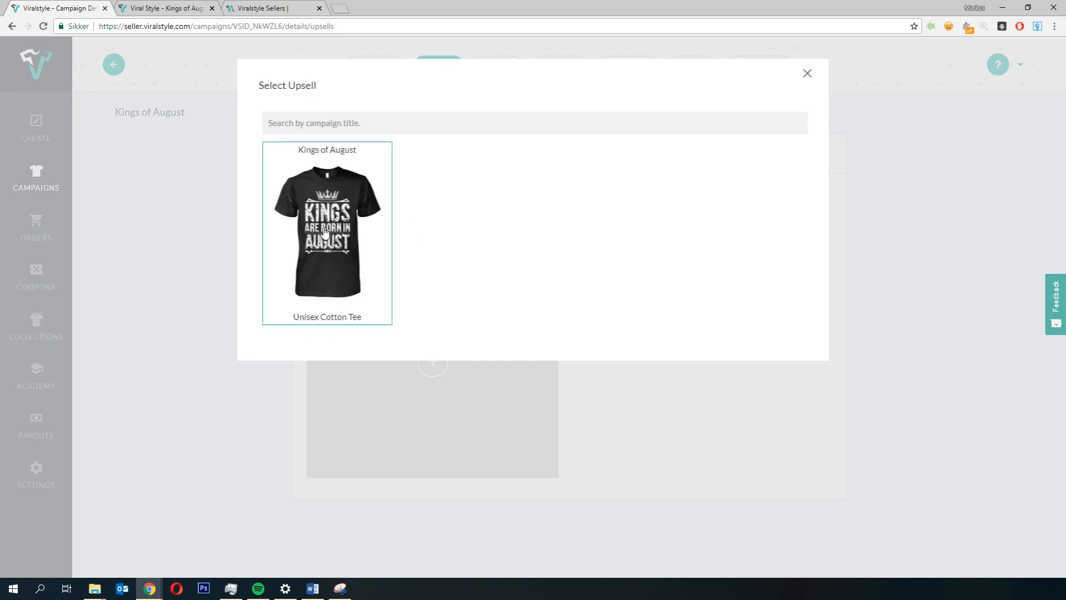
left_click(313, 225)
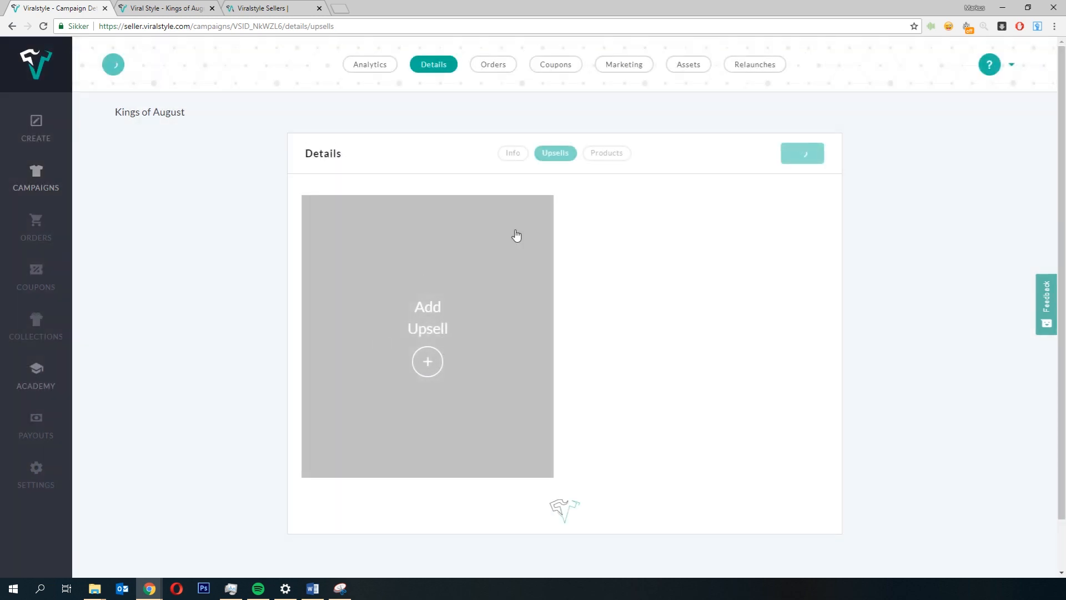
scroll(258, 326, "down", 1)
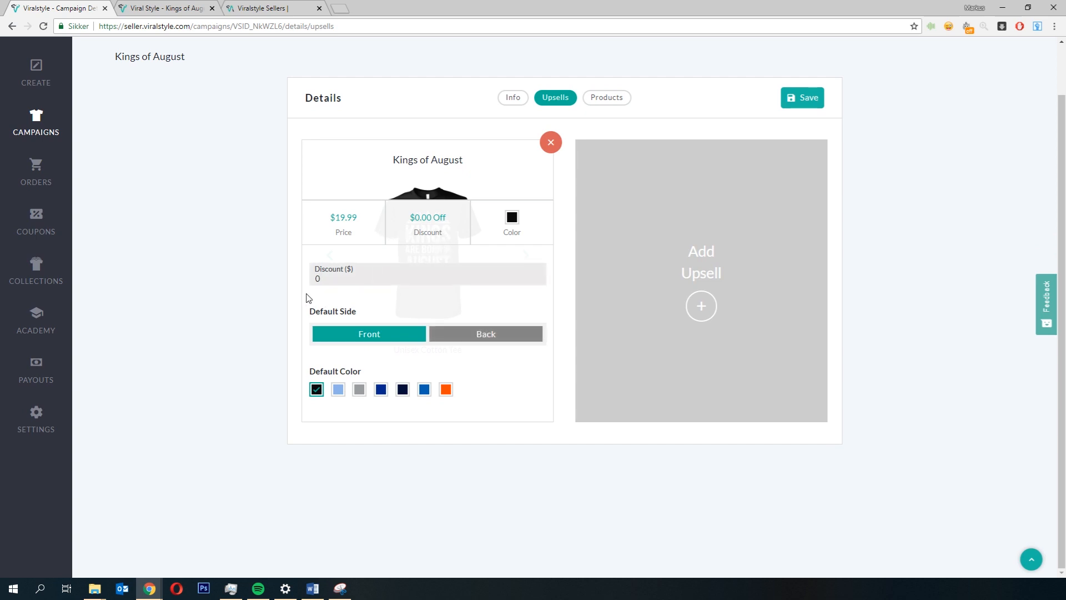
left_click(481, 292)
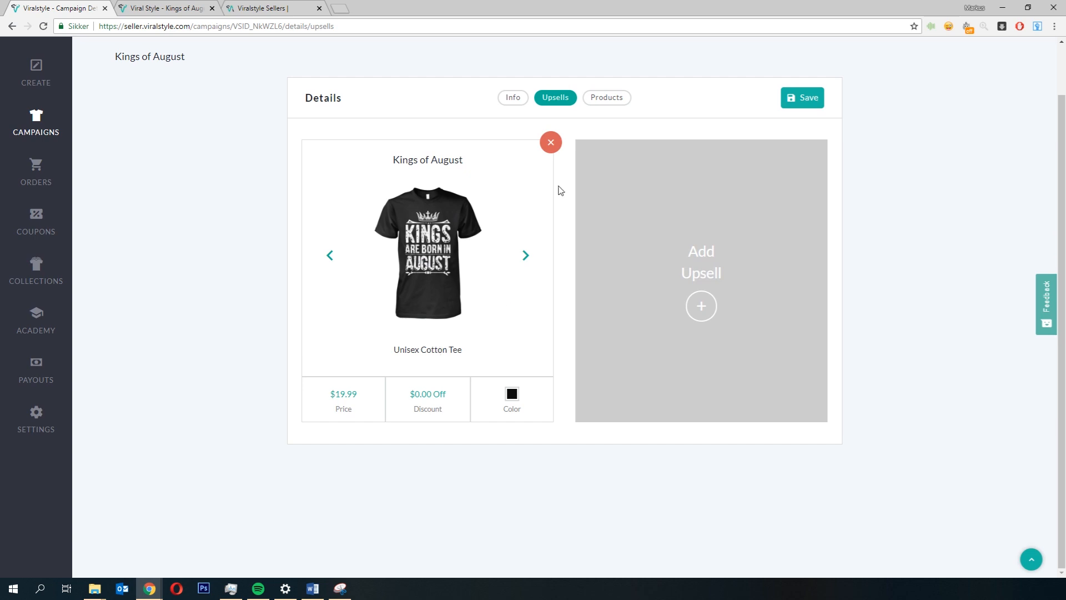
left_click(525, 256)
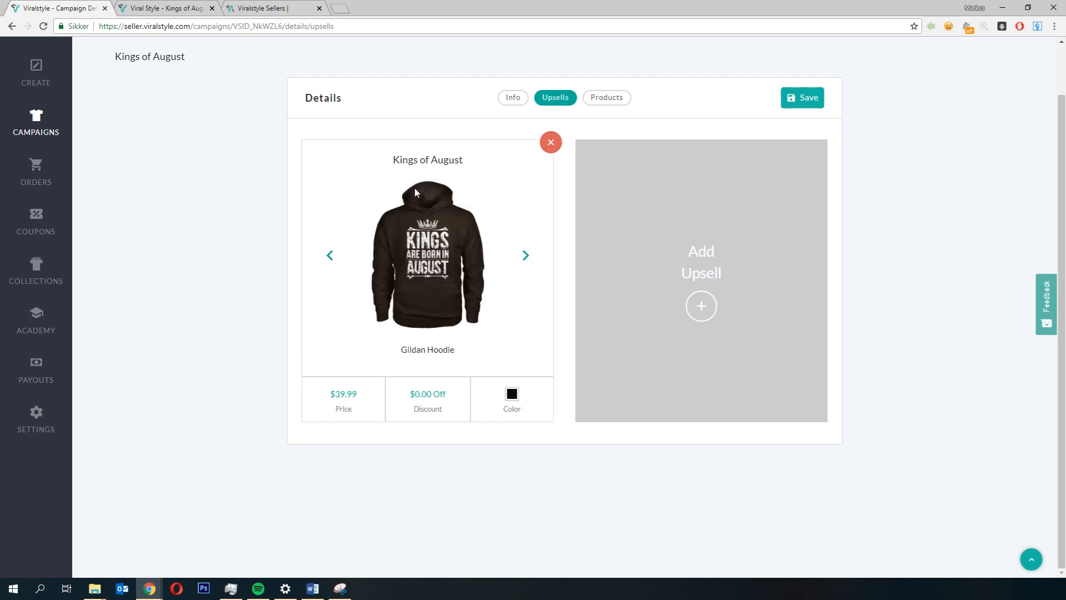
Step: Set the upsell's discount to $10
left_click(350, 398)
left_click(353, 276)
left_click_drag(352, 276, 307, 268)
type("10")
scroll(127, 286, "up", 1)
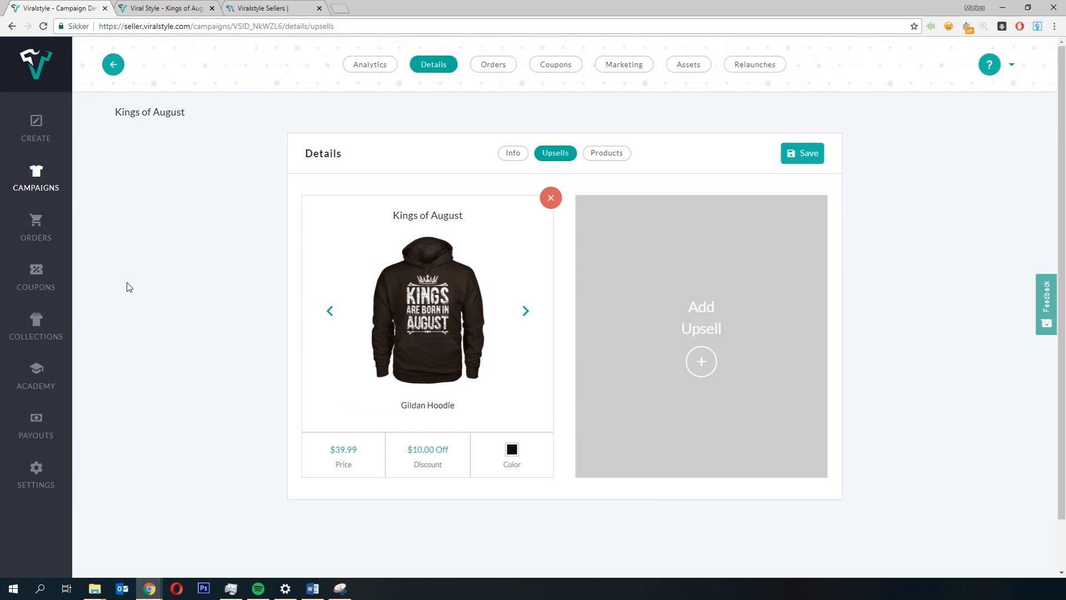